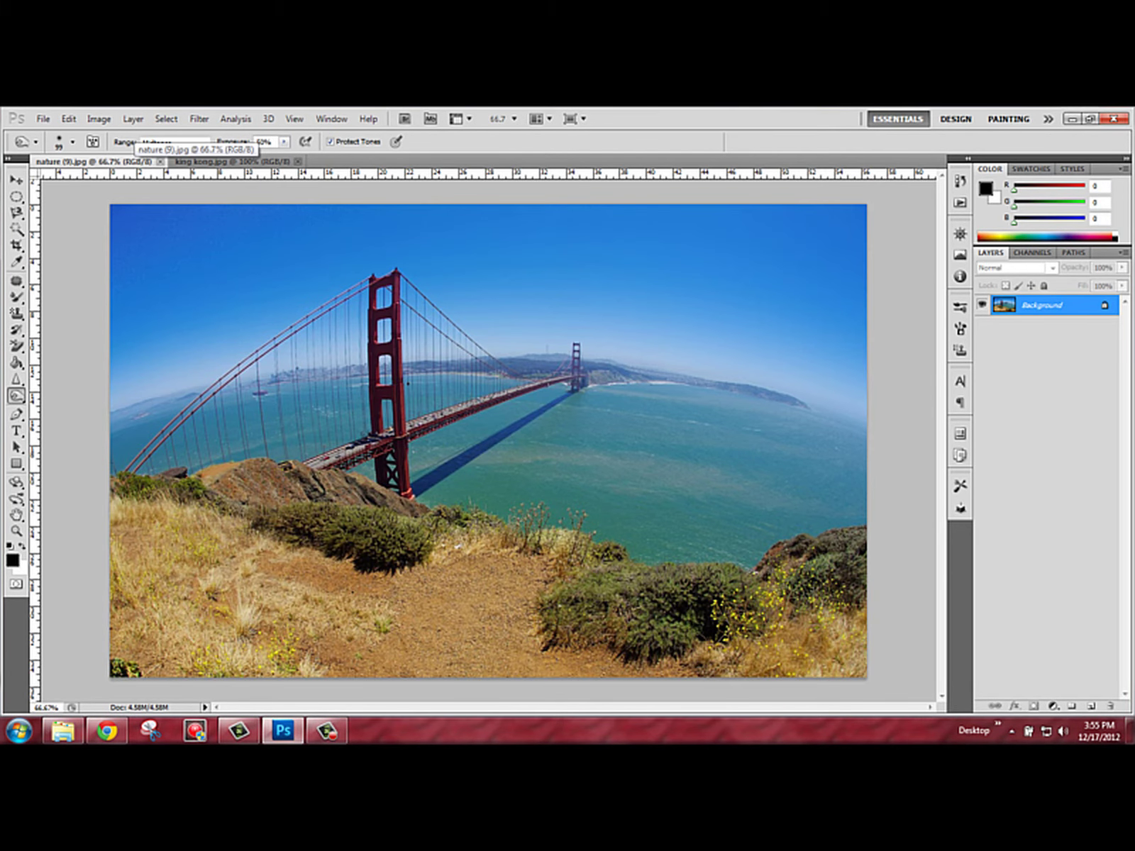
# Convert the locked Background of nature (9).jpg into a regular layer with the default settings.
pyautogui.click(232, 161)
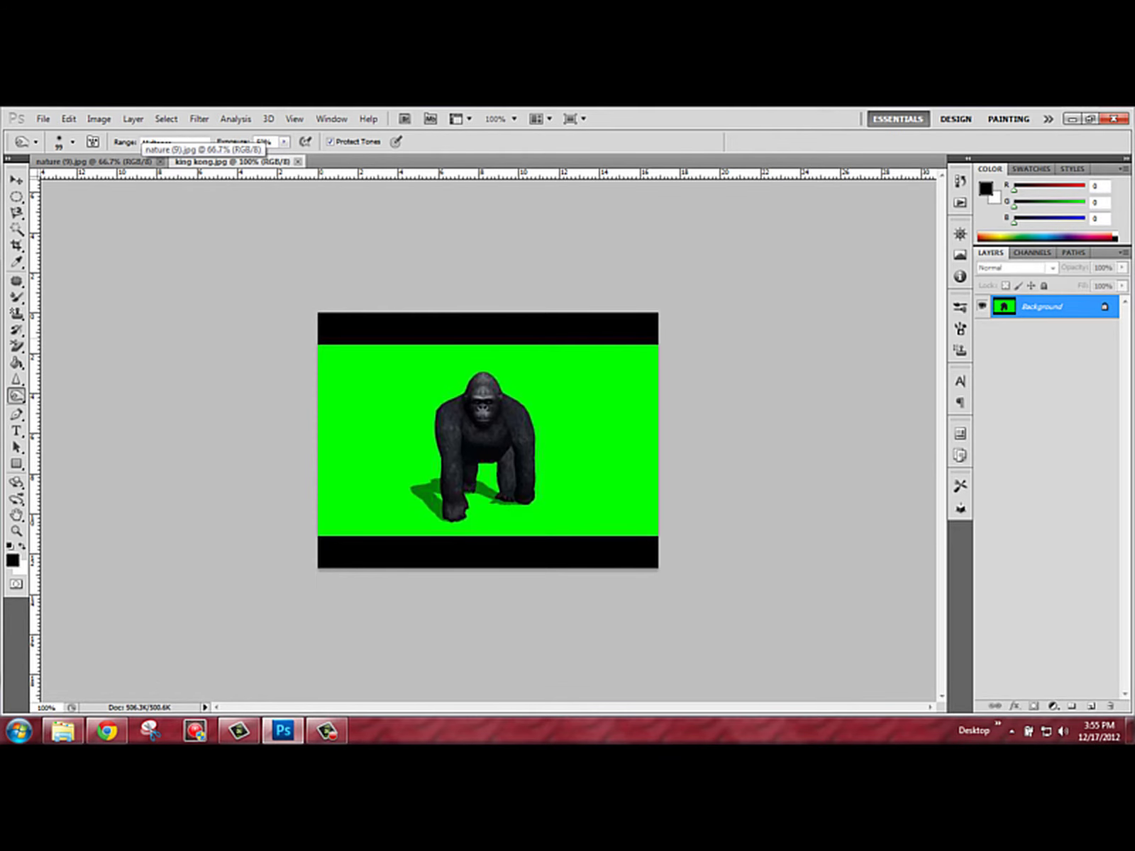
pyautogui.hotkey('ctrl', 'Tab')
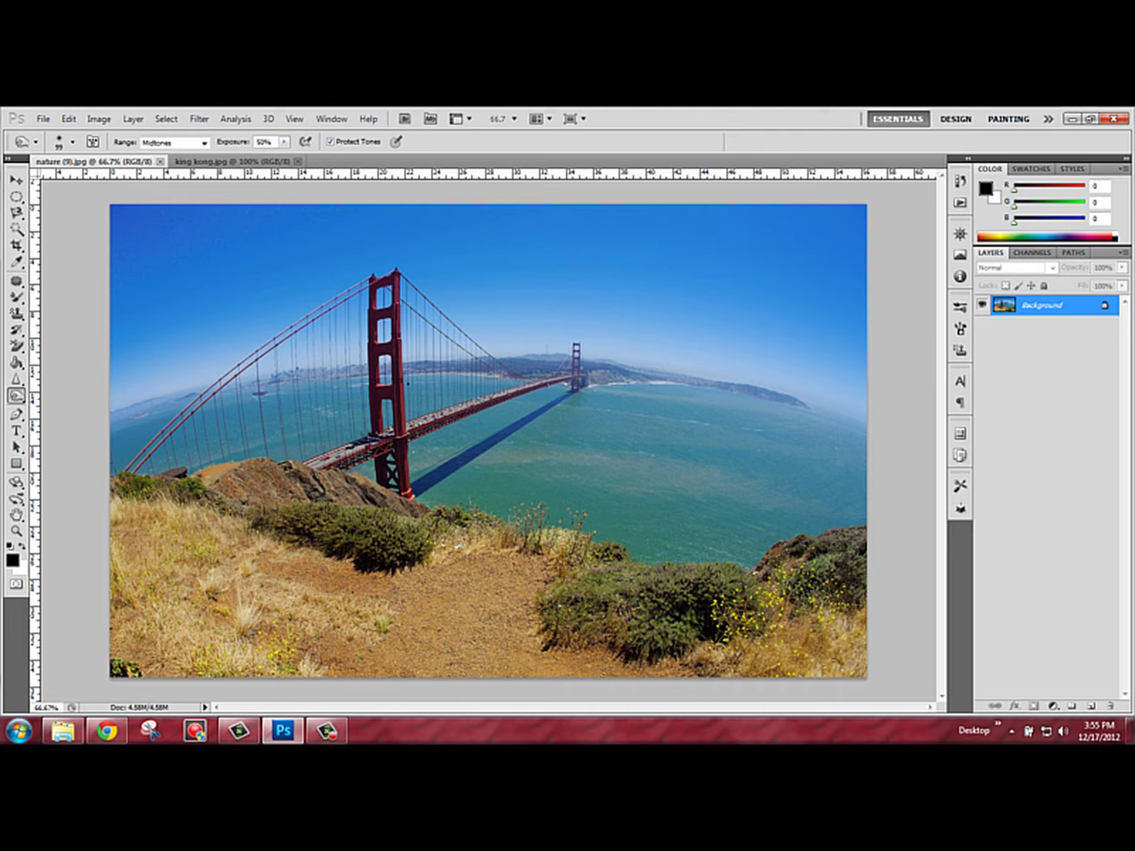
pyautogui.doubleClick(1042, 305)
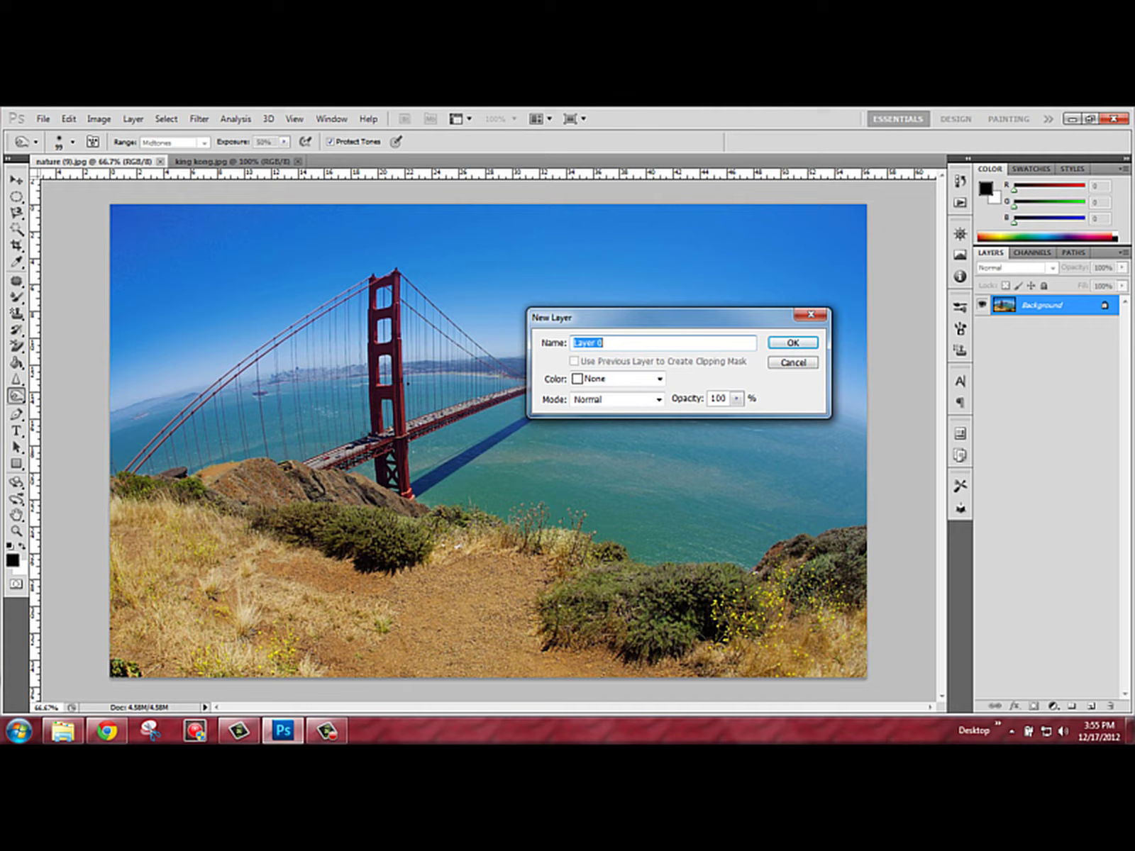
pyautogui.press('Return')
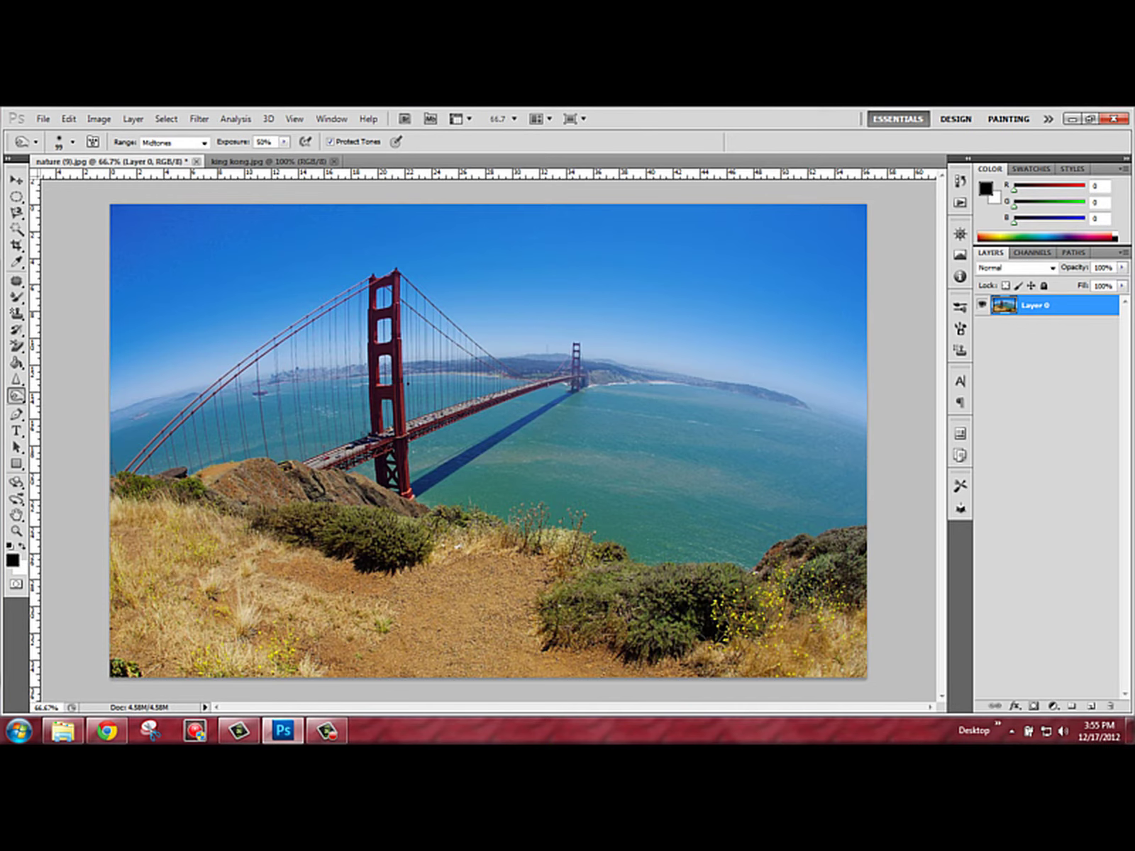
# Convert the locked Background of king kong.jpg into a regular layer with the default settings.
pyautogui.click(268, 161)
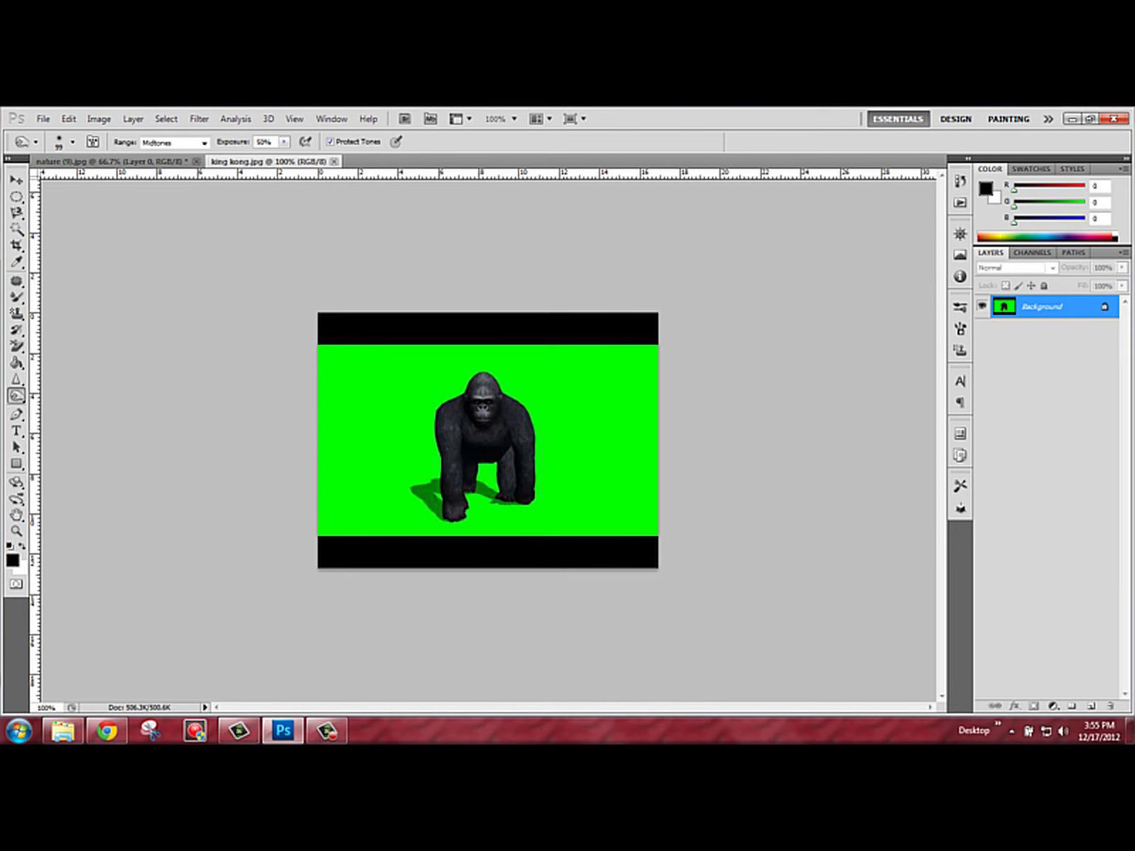
pyautogui.hotkey('ctrl', 'shift', 'n')
pyautogui.press('Return')
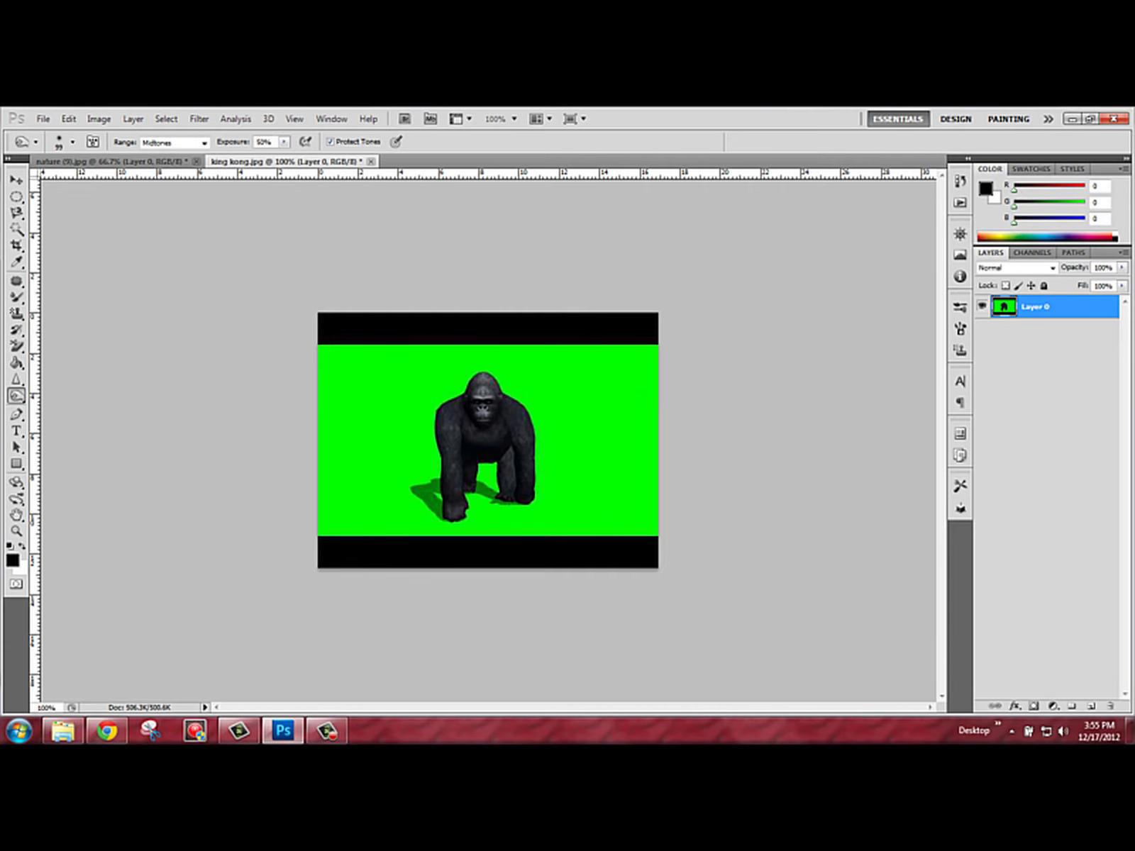
pyautogui.click(113, 161)
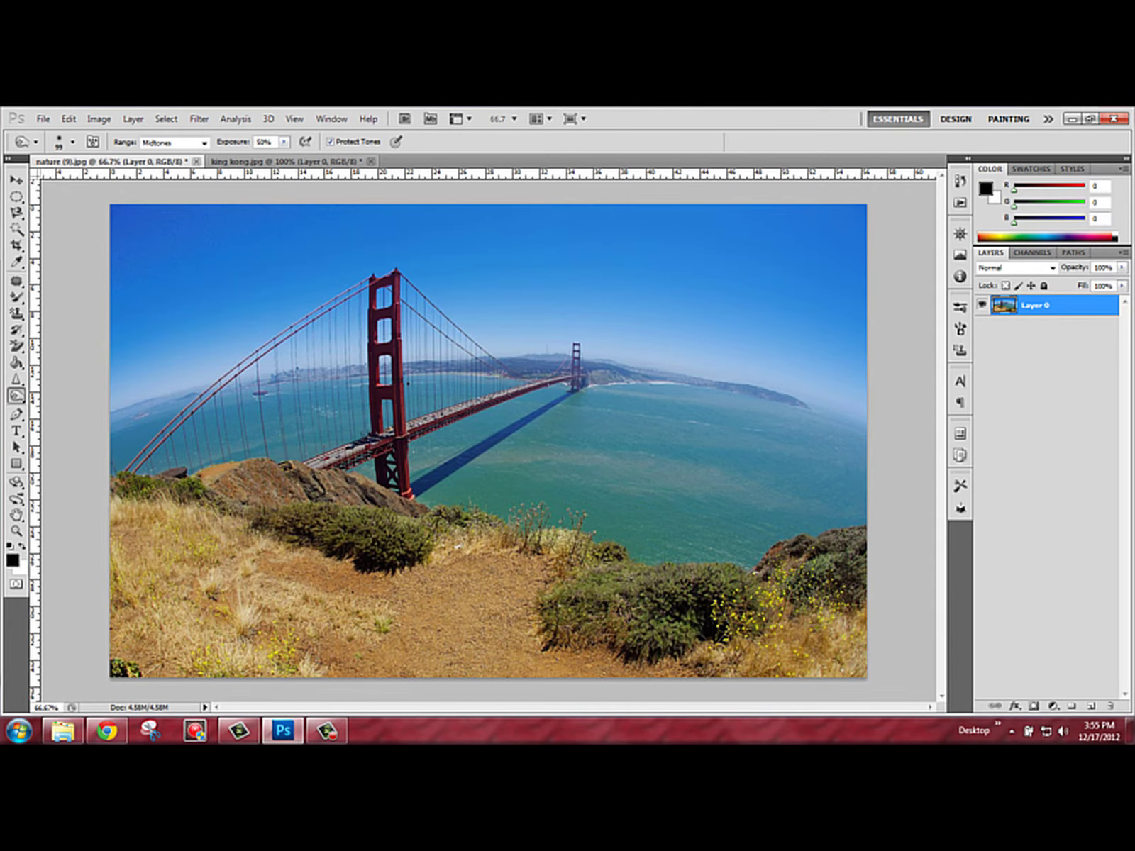
pyautogui.click(284, 161)
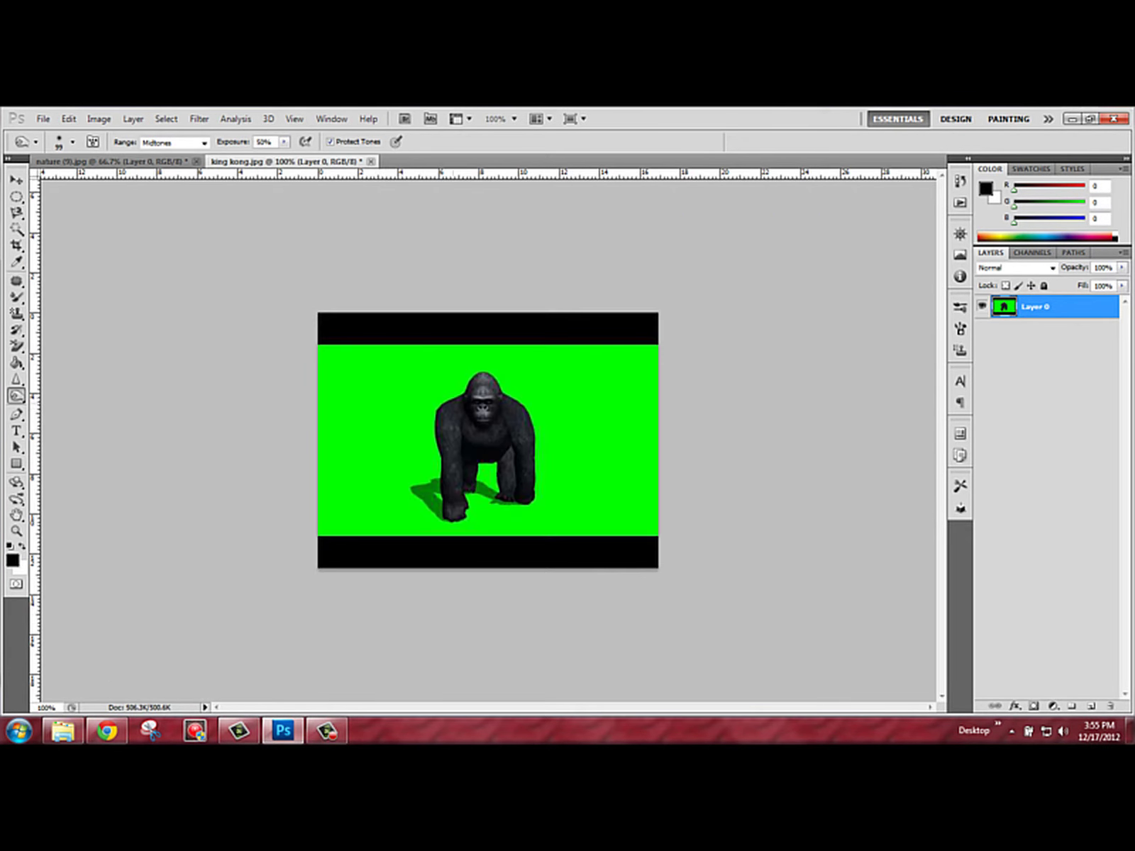
pyautogui.click(114, 161)
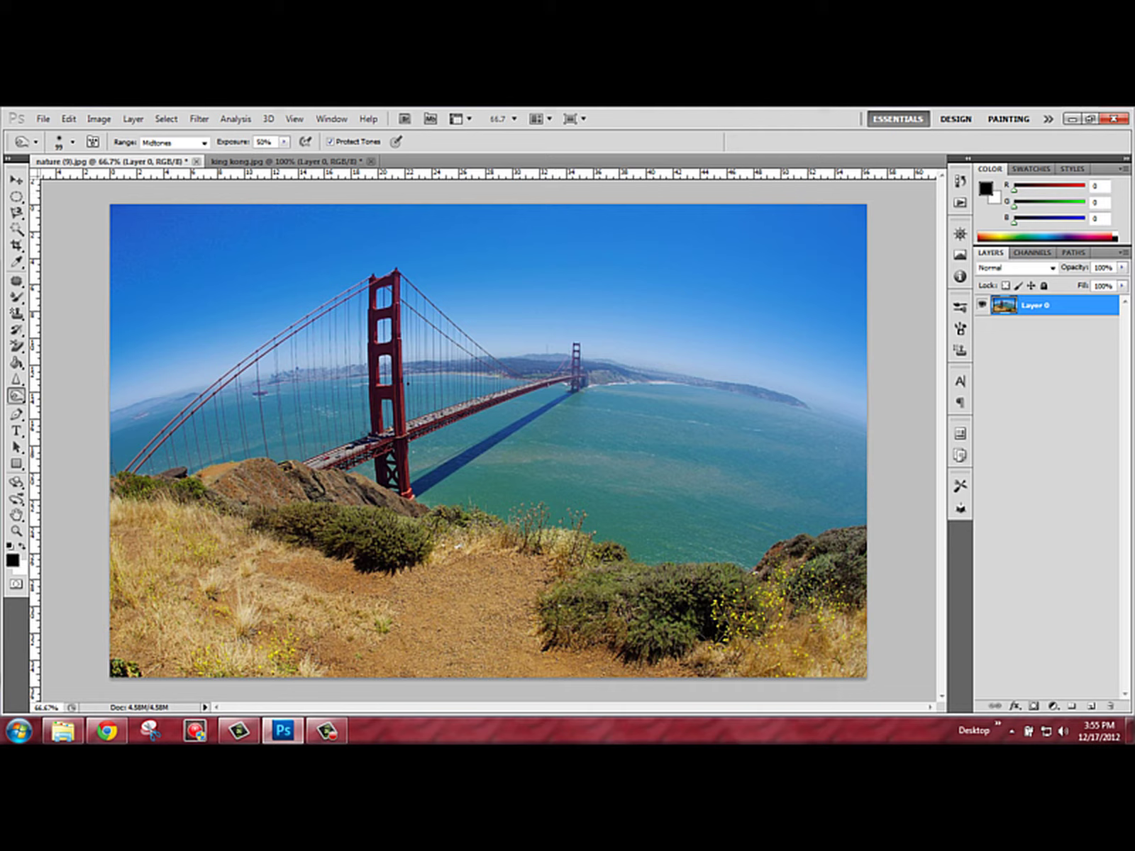
pyautogui.press('h')
pyautogui.doubleClick(1064, 305)
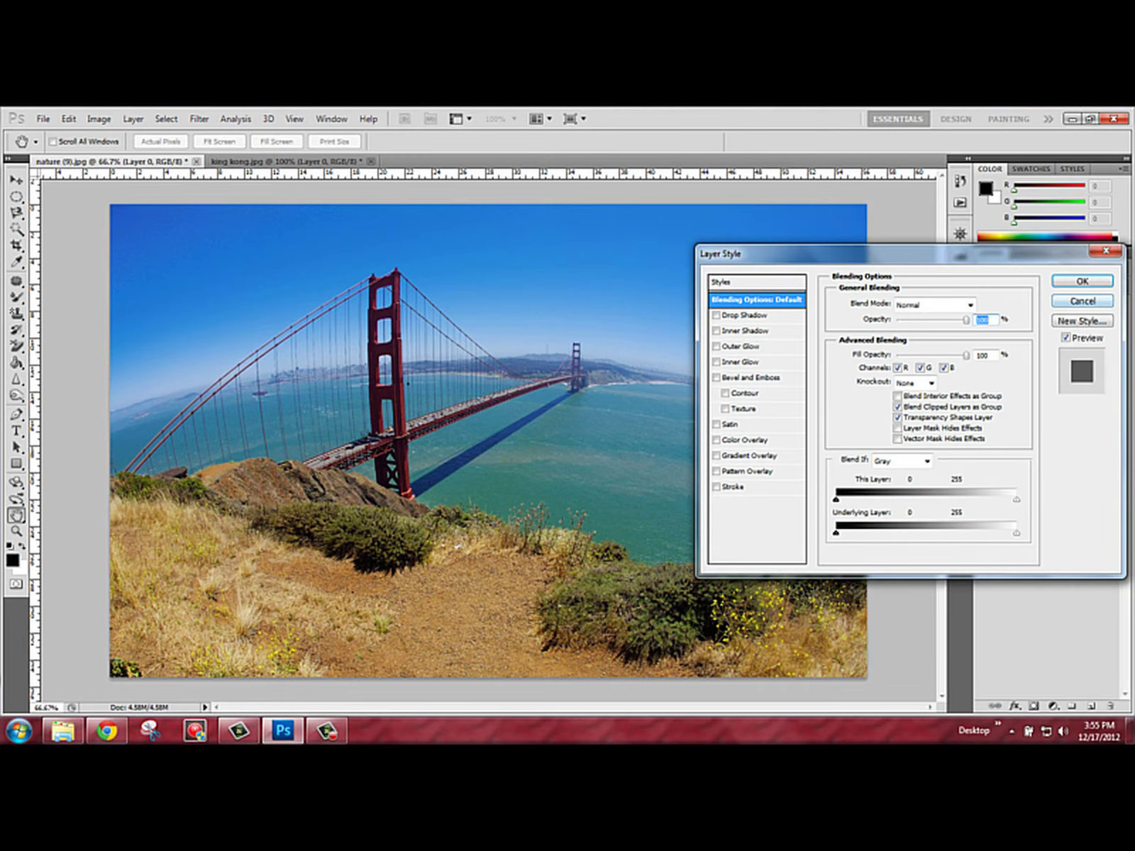
pyautogui.click(1081, 301)
pyautogui.press('Escape')
pyautogui.press('o')
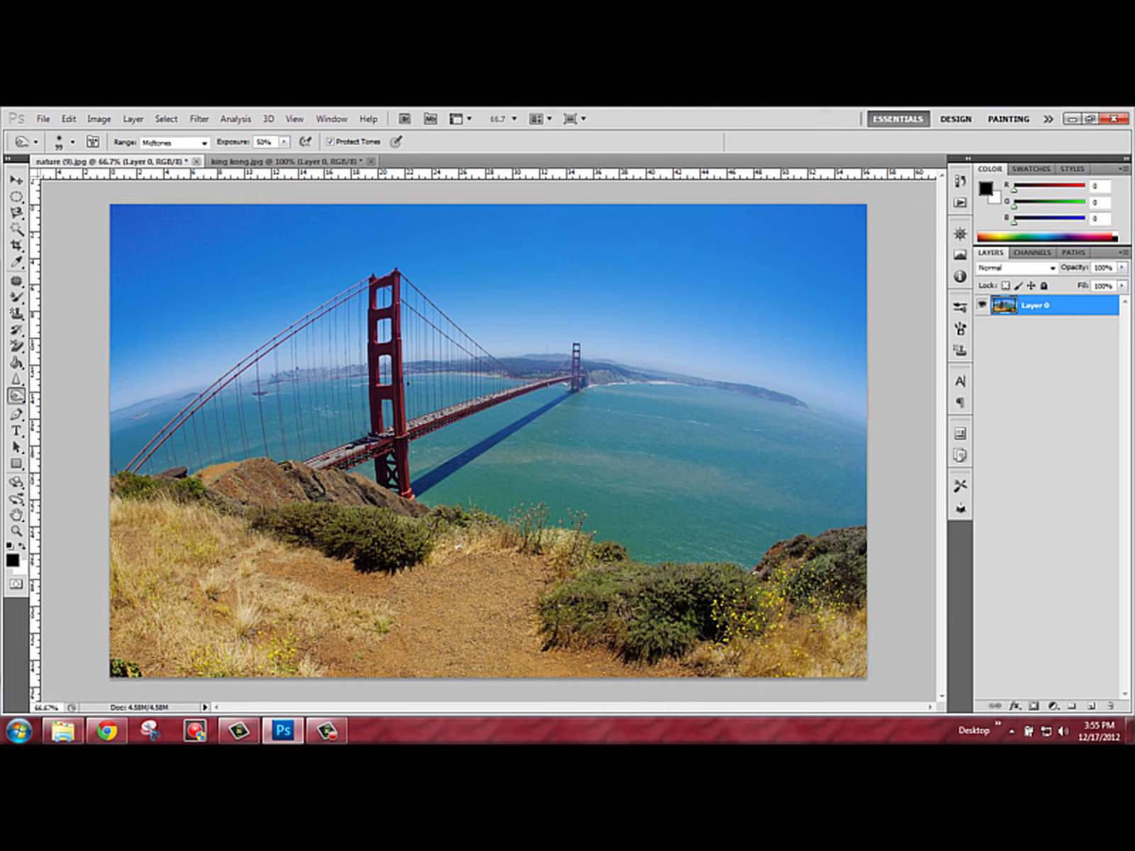
# Select the green backdrop around the gorilla in king kong.jpg with the Magic Wand and delete it.
pyautogui.click(283, 162)
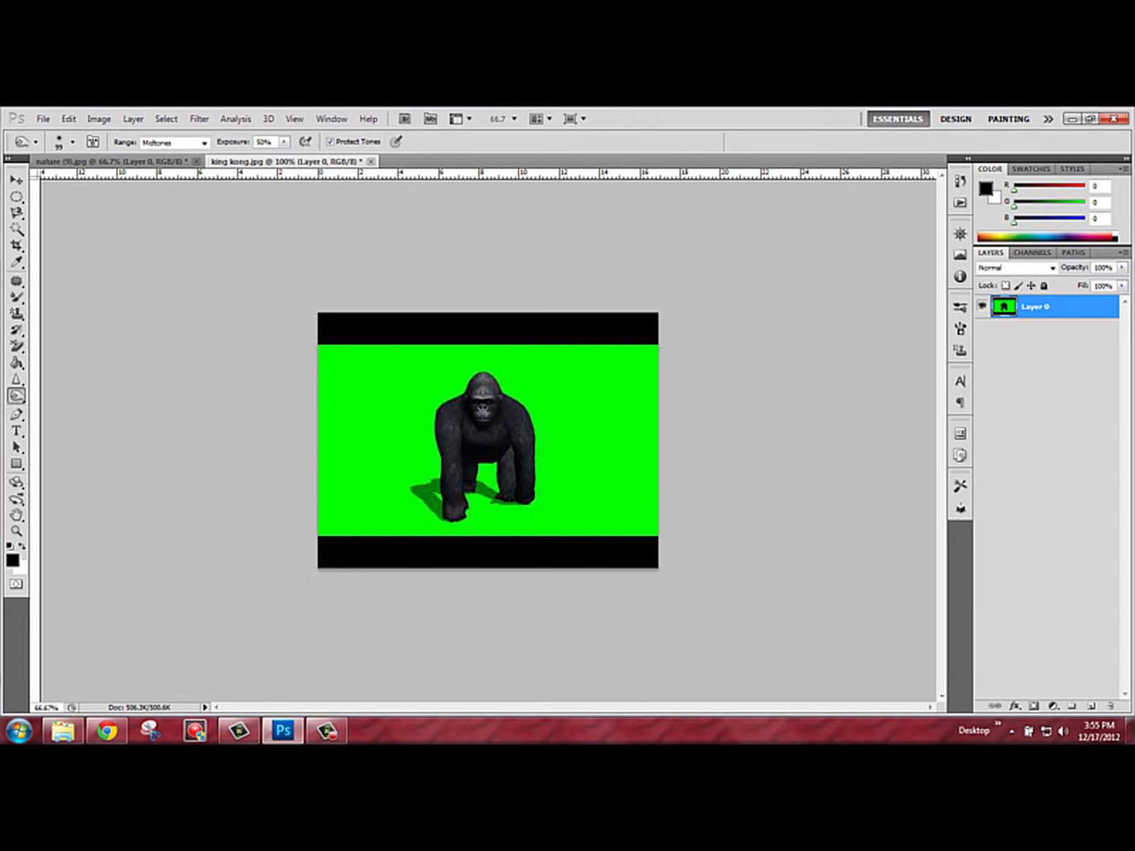
pyautogui.click(16, 228)
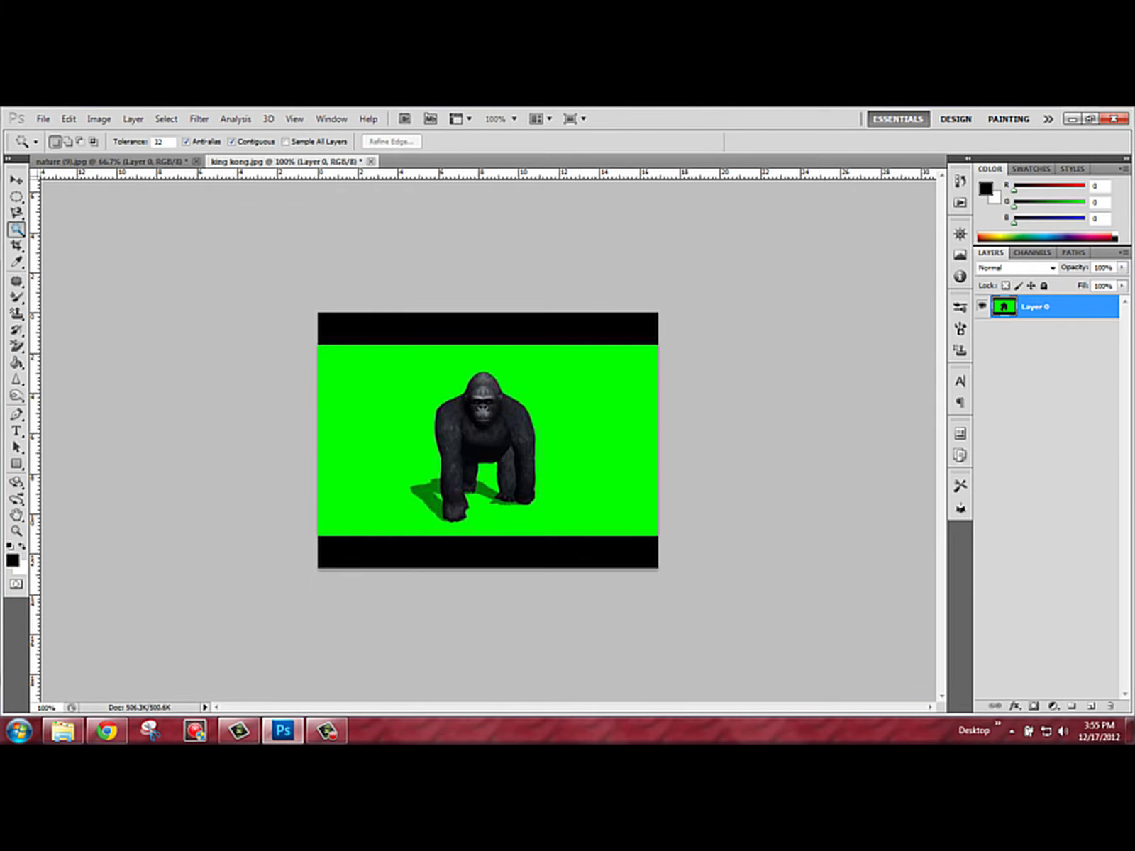
pyautogui.click(83, 242)
pyautogui.click(17, 229)
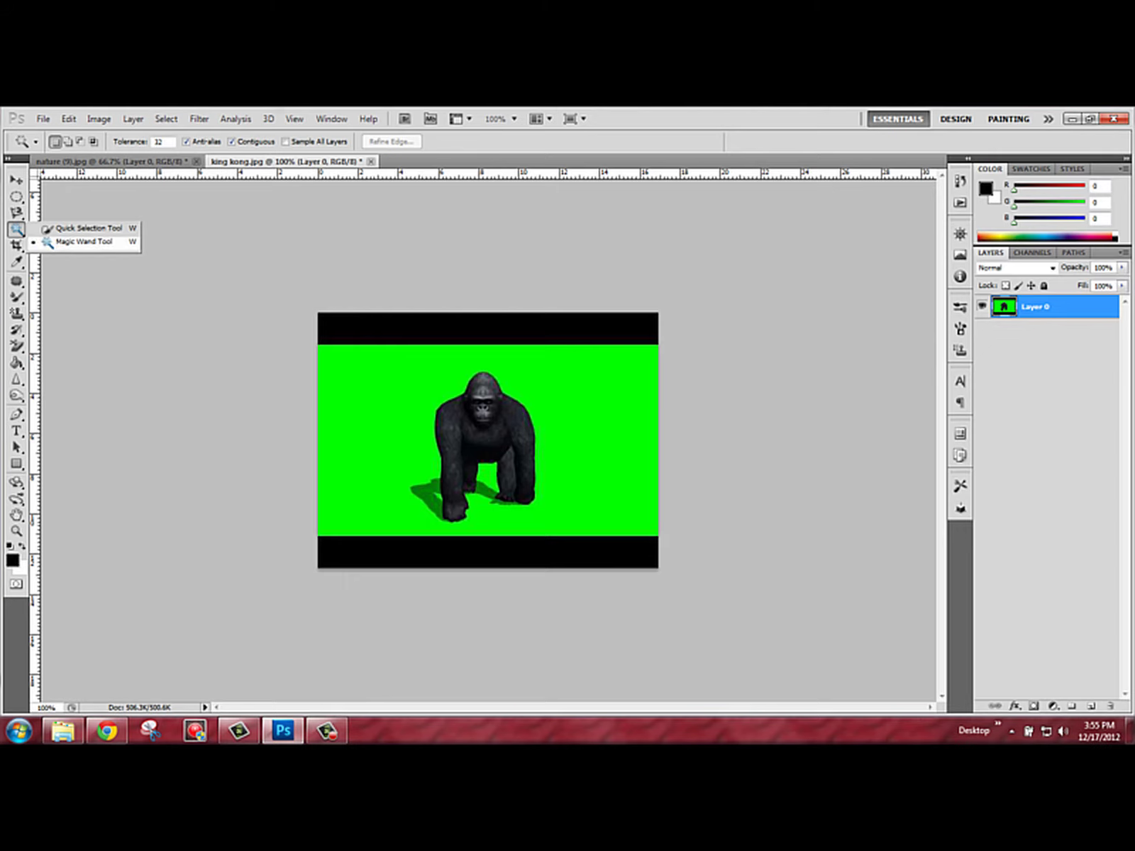
pyautogui.click(63, 242)
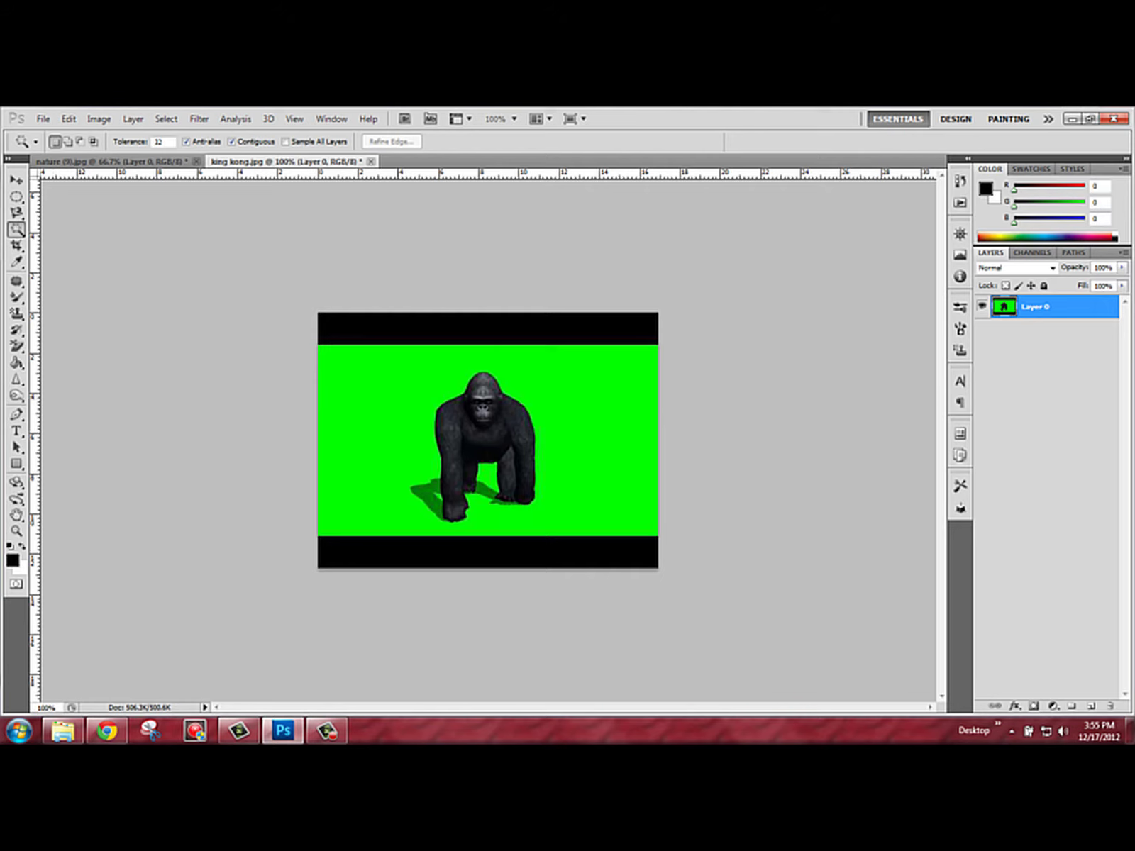
pyautogui.click(378, 418)
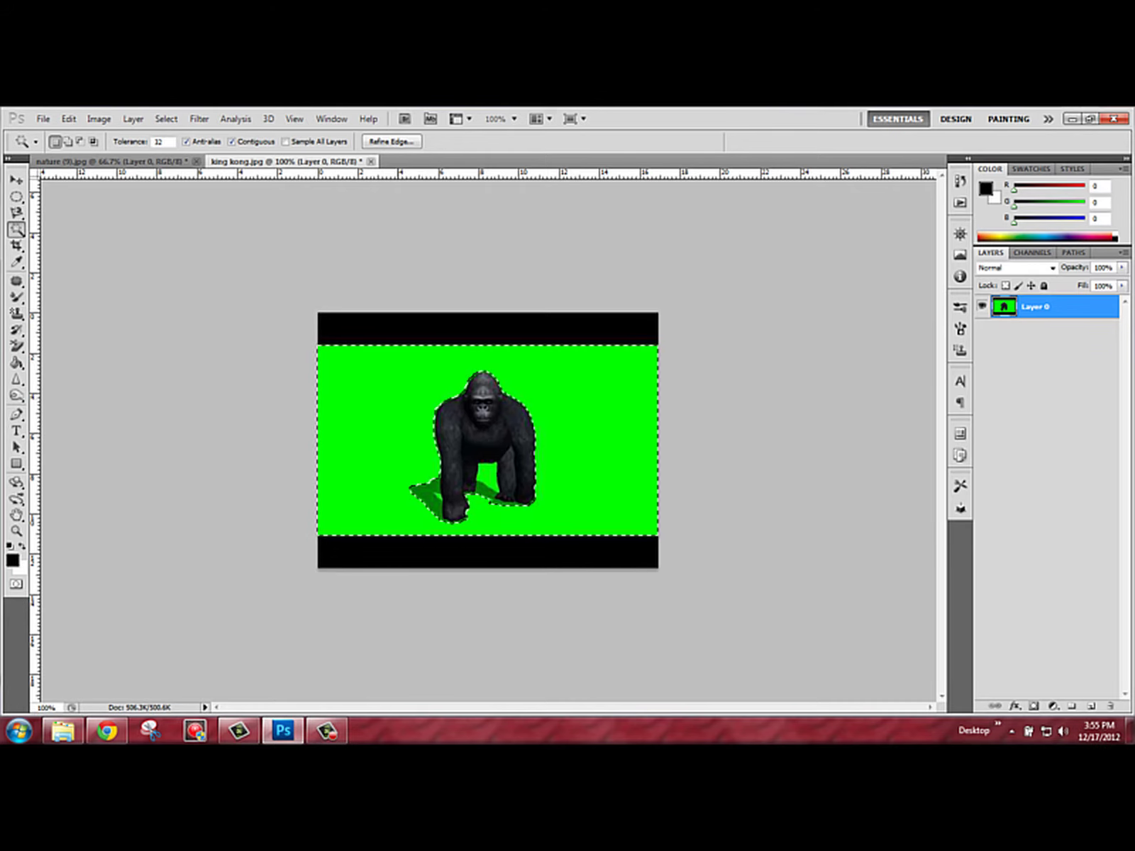
pyautogui.press('Delete')
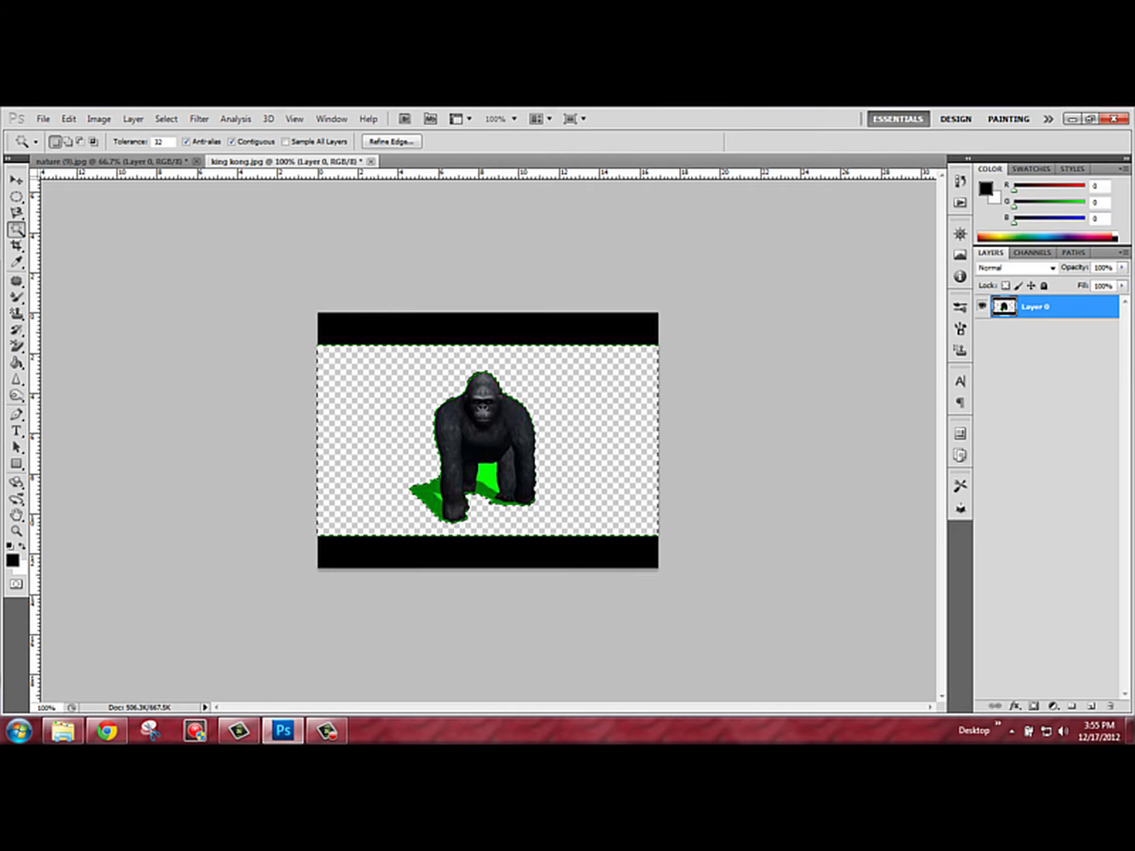
# Set the Magic Wand tolerance to 100, delete the remaining green between the legs and in the gorilla's shadow, and clear the selection.
pyautogui.click(162, 141)
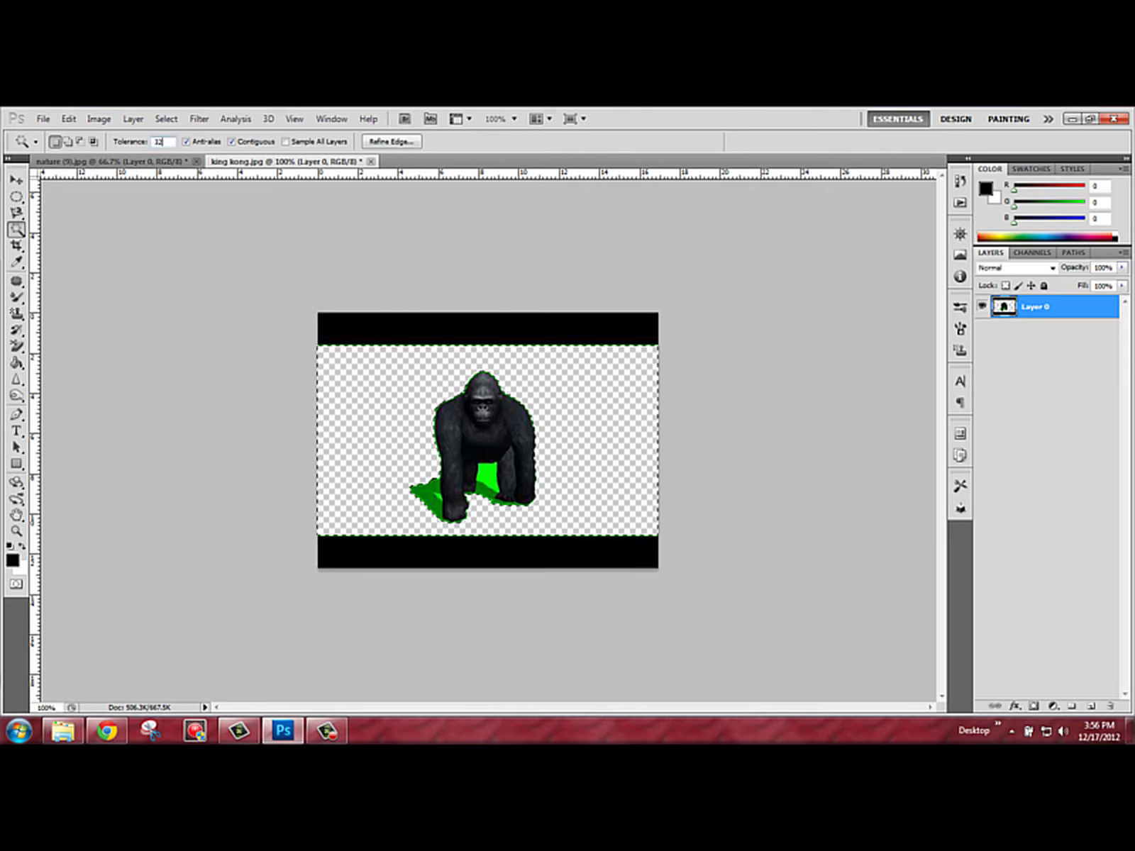
pyautogui.moveTo(162, 142); pyautogui.dragTo(154, 141)
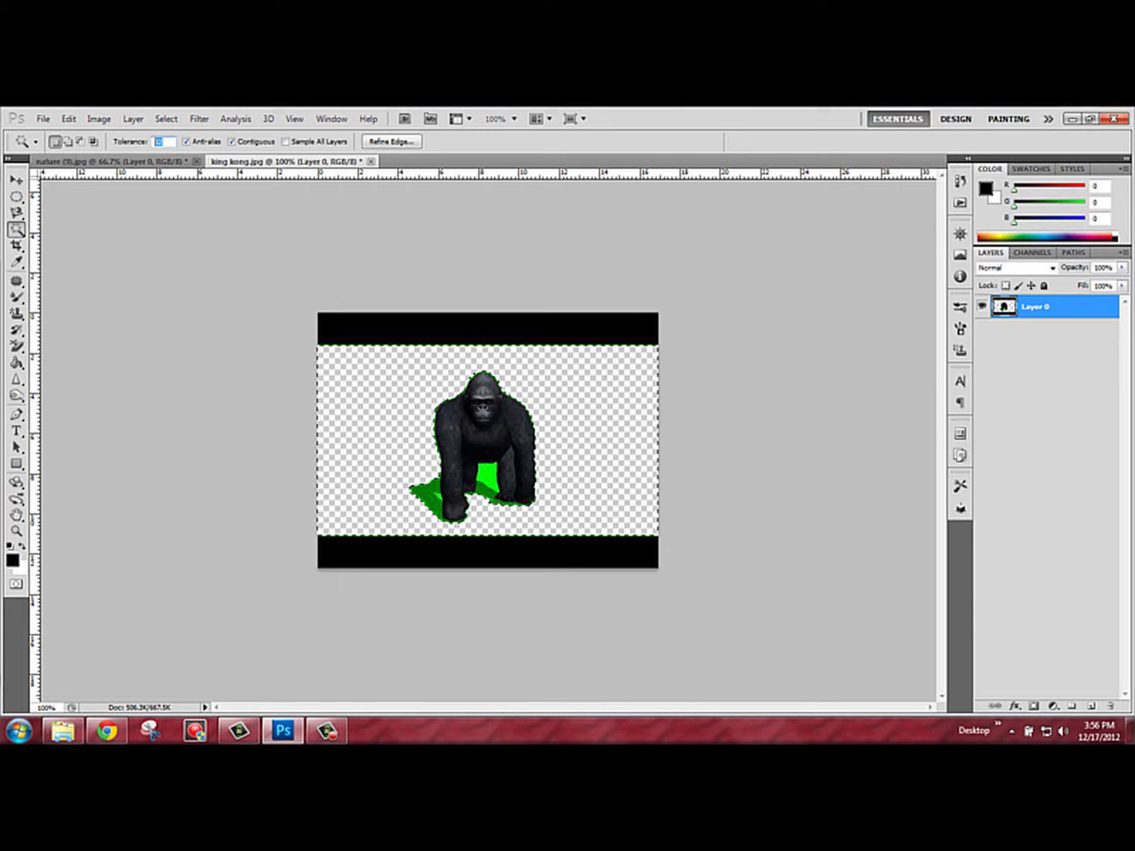
pyautogui.write('100')
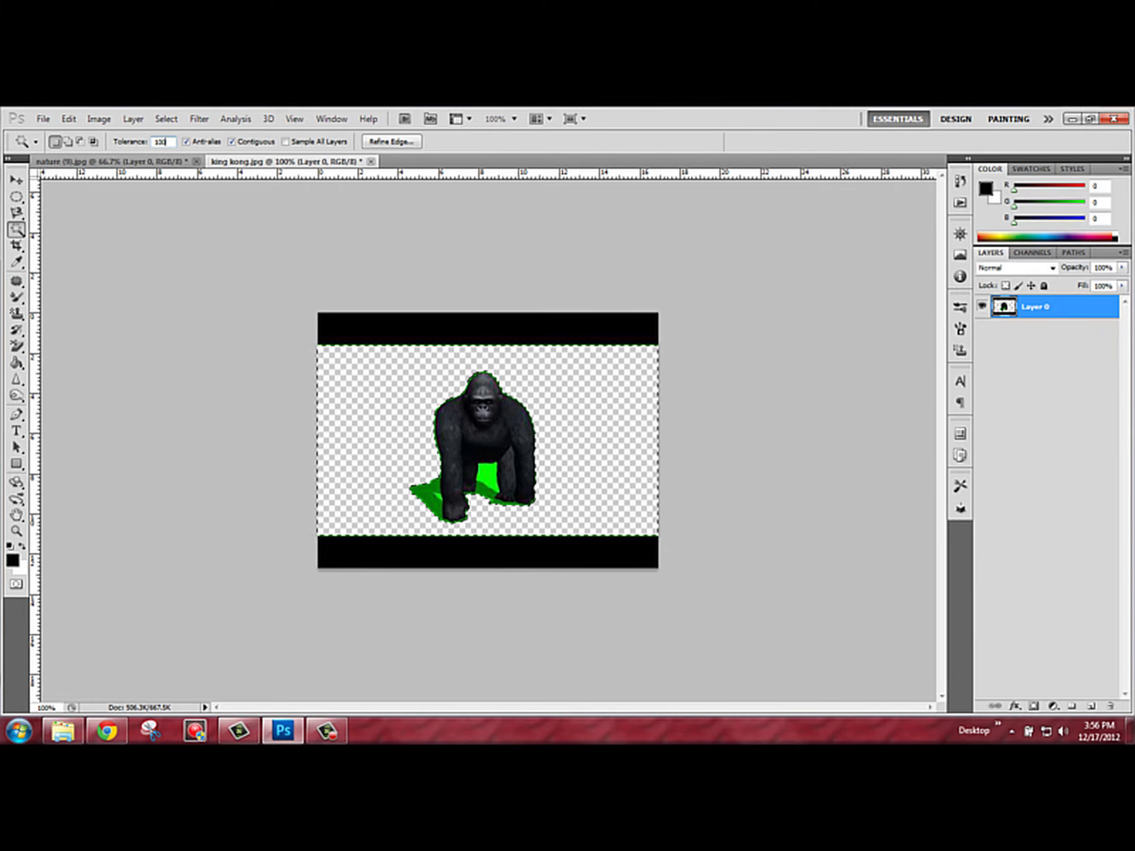
pyautogui.click(487, 474)
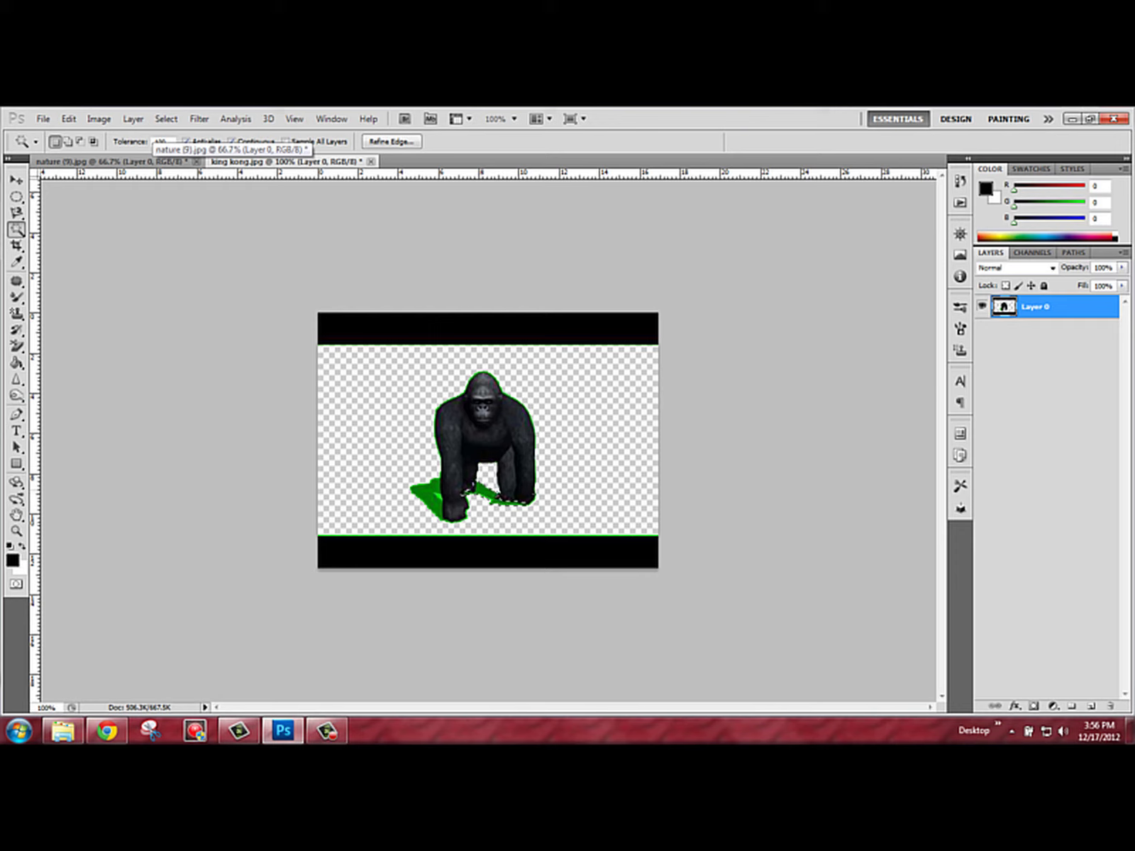
pyautogui.click(430, 495)
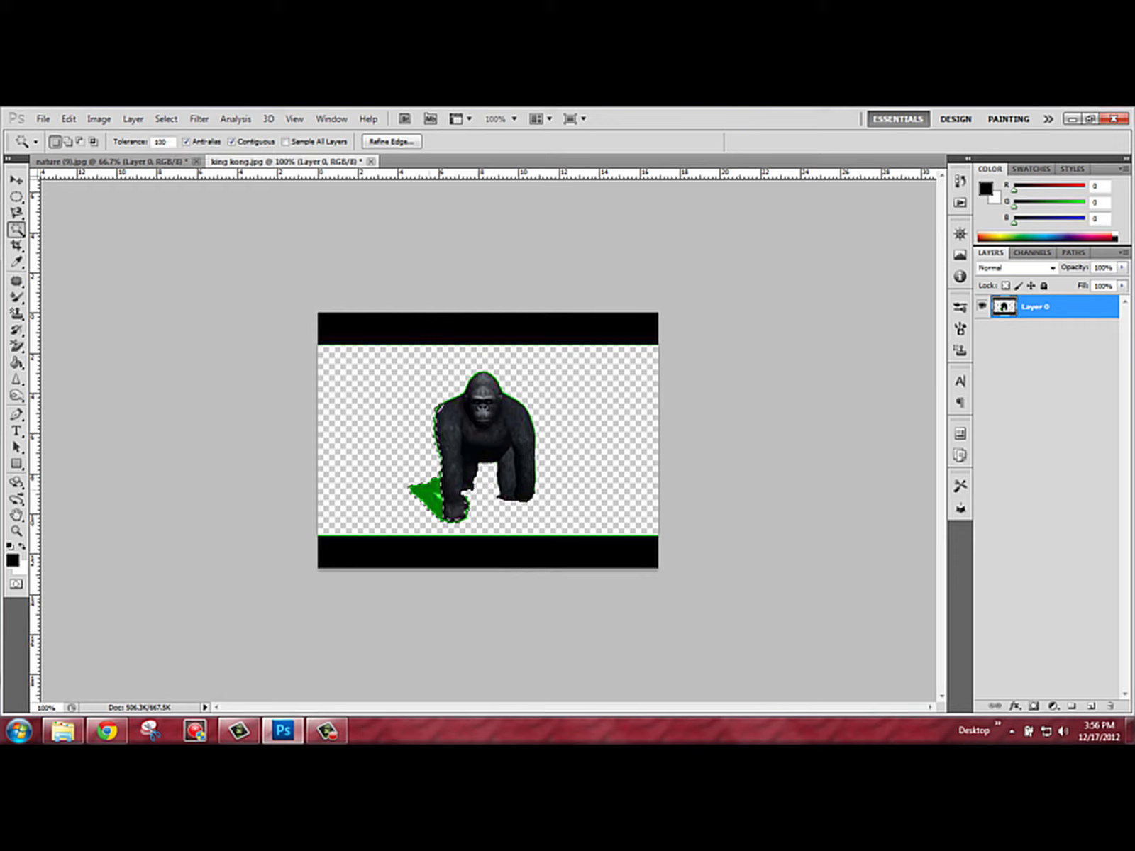
pyautogui.press('Delete')
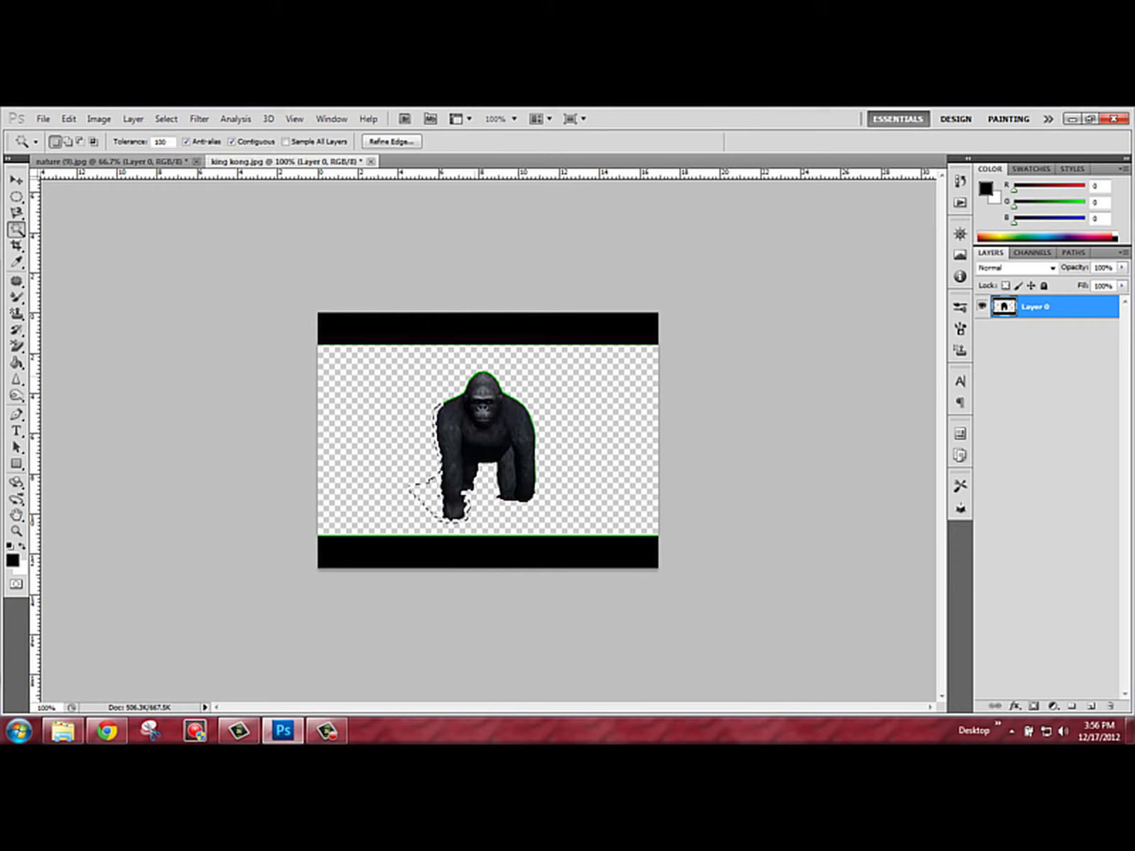
pyautogui.click(472, 433)
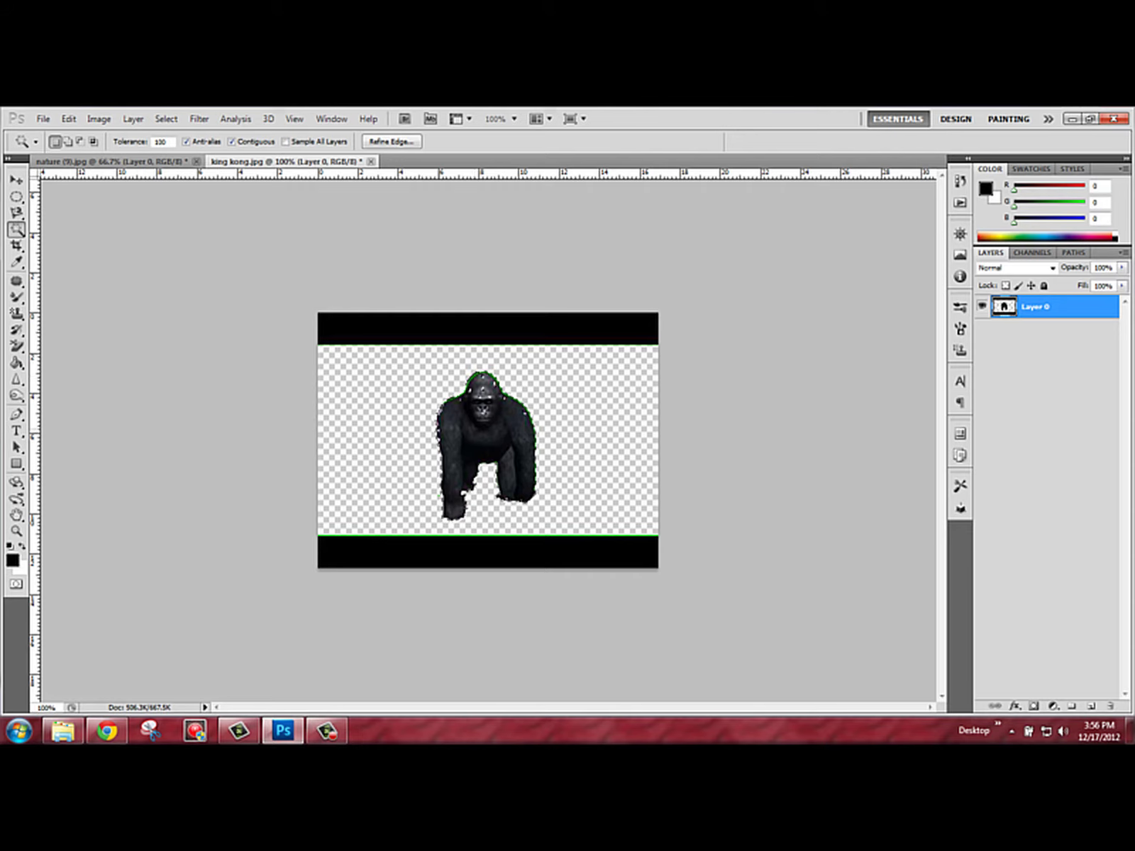
pyautogui.hotkey('ctrl', 'd')
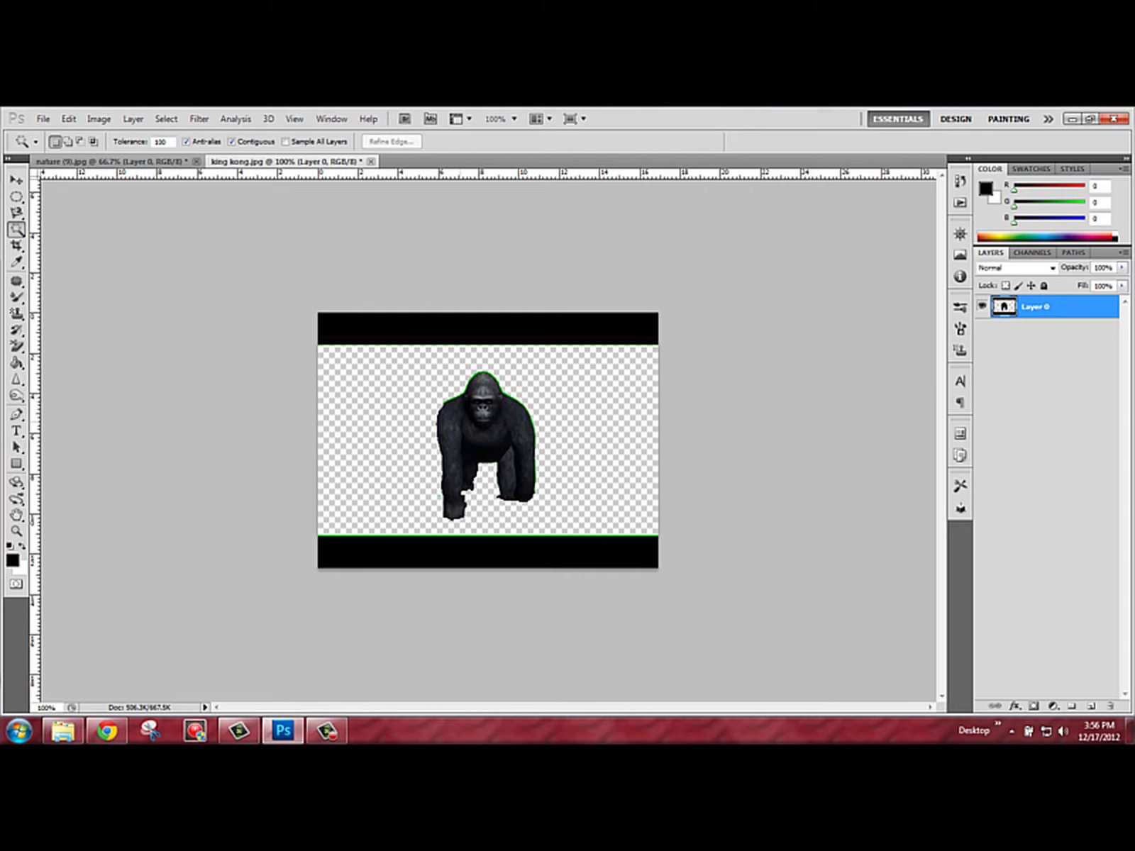
# Delete the green fringe around the gorilla's head and shoulders with the Magic Wand and clear the selection.
pyautogui.hotkey('ctrl', '+')
pyautogui.hotkey('ctrl', '+')
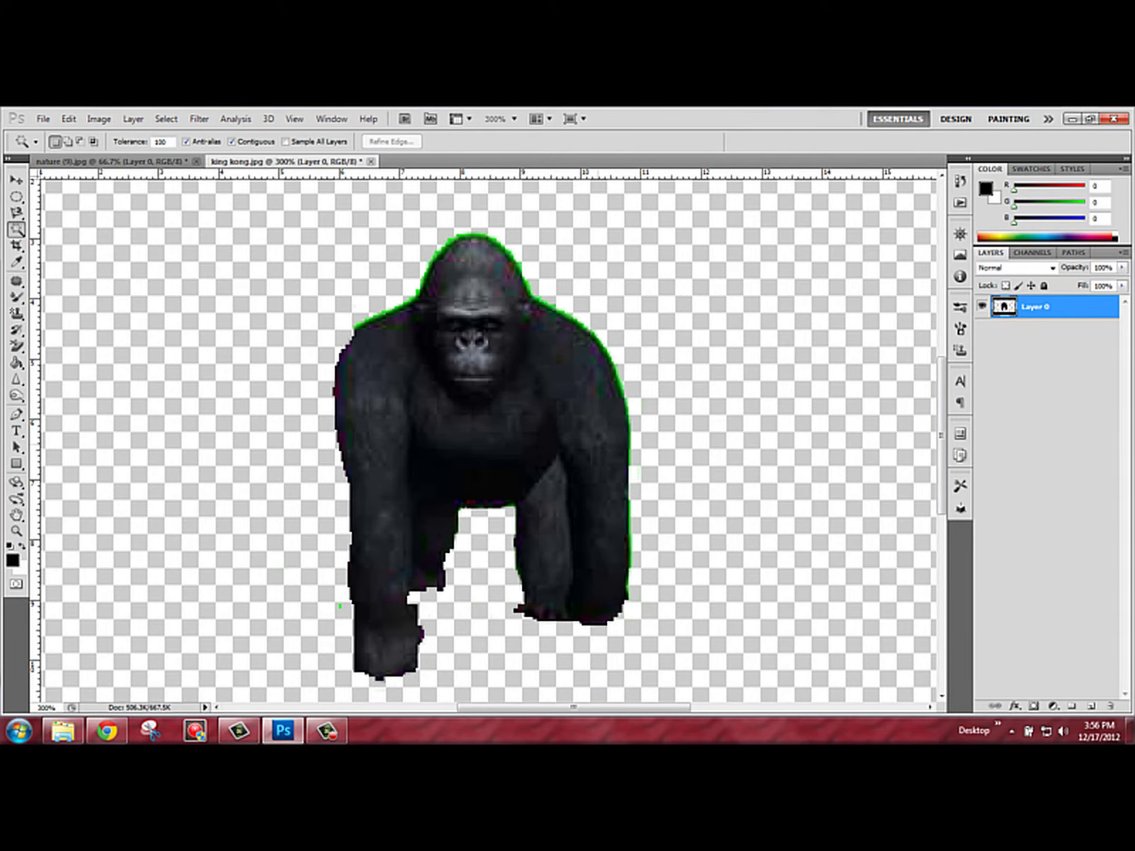
pyautogui.click(487, 238)
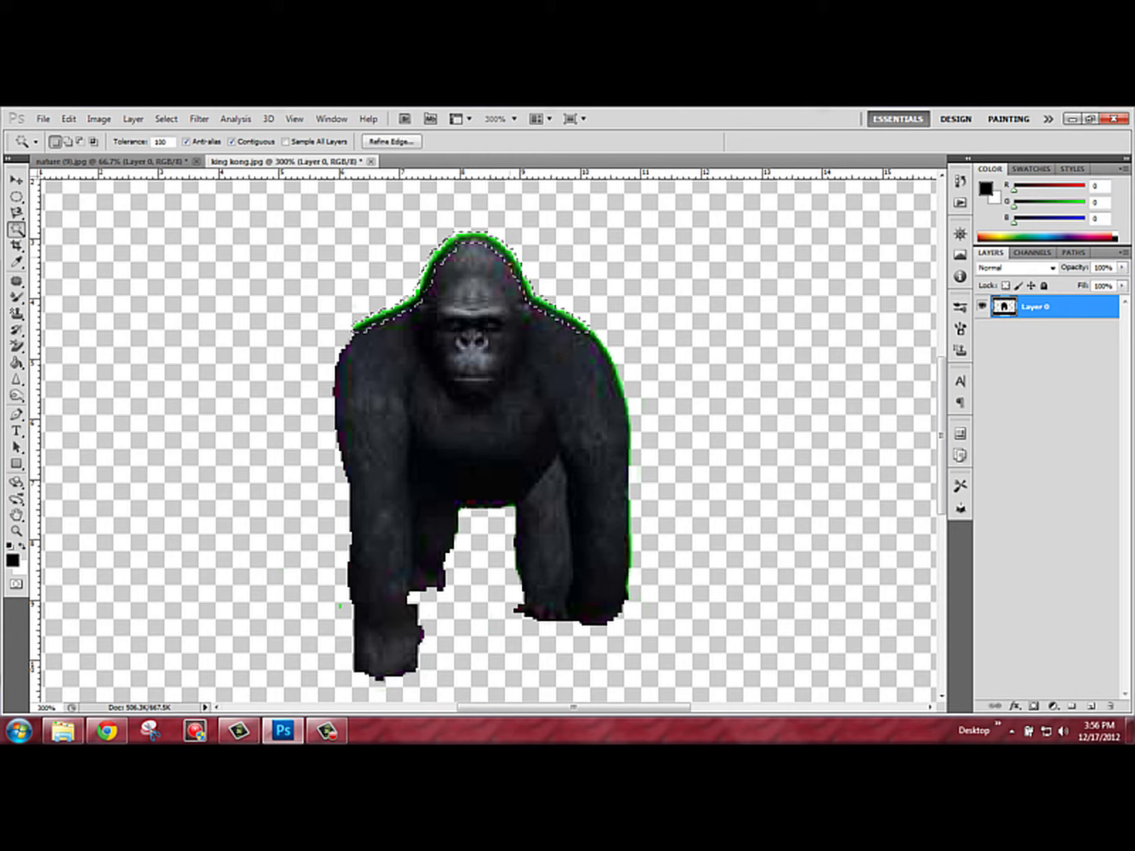
pyautogui.press('Delete')
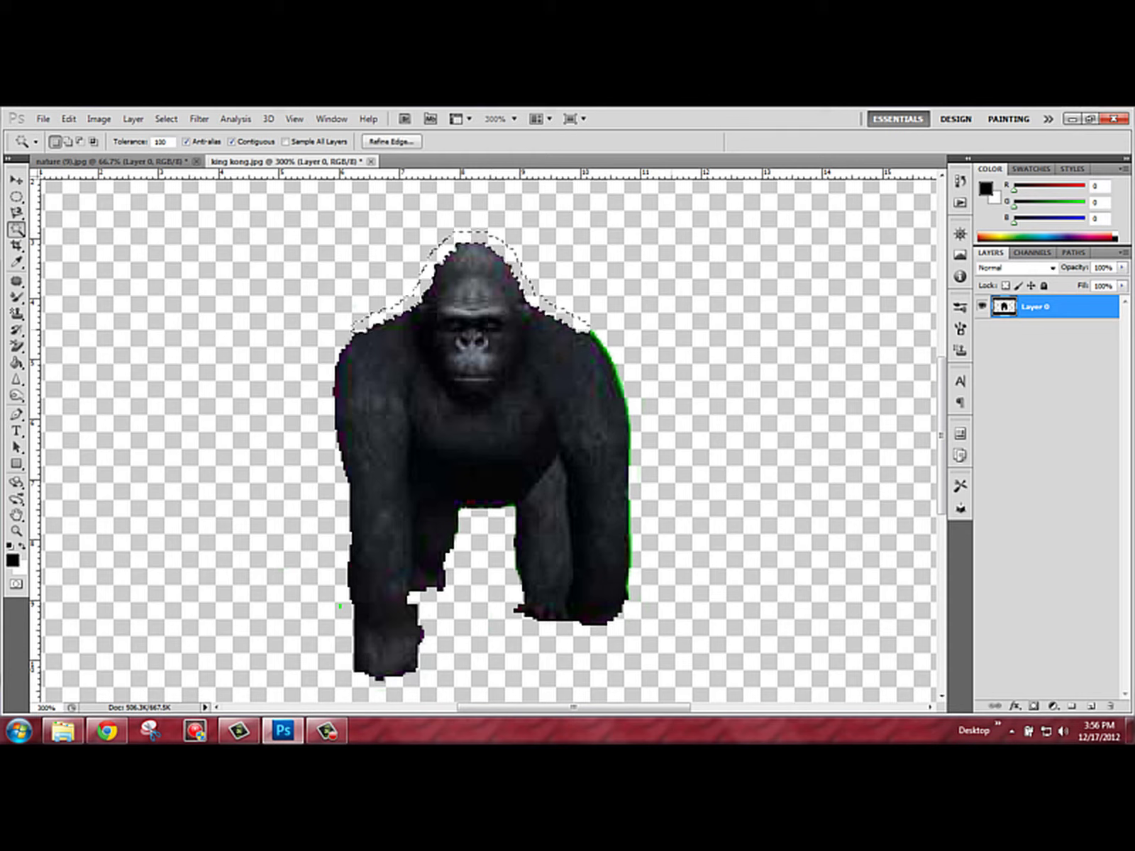
pyautogui.click(600, 345)
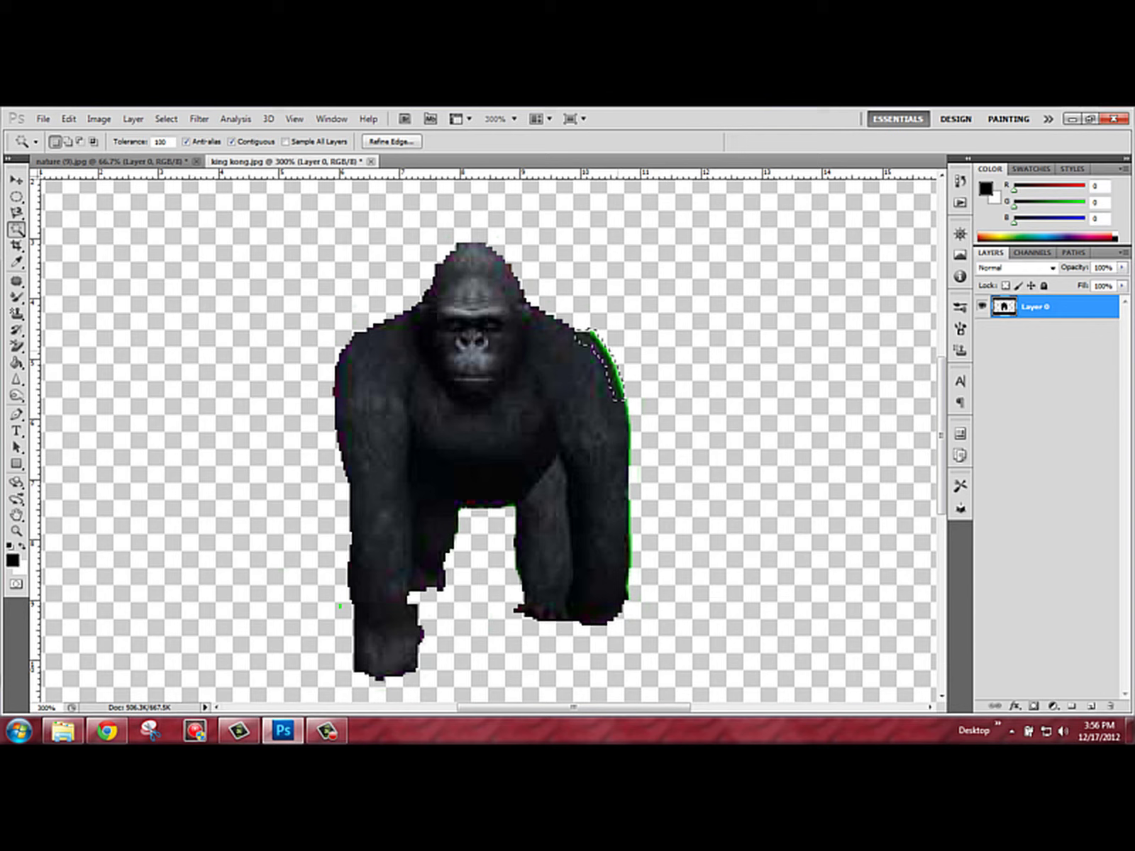
pyautogui.hotkey('ctrl', 'd')
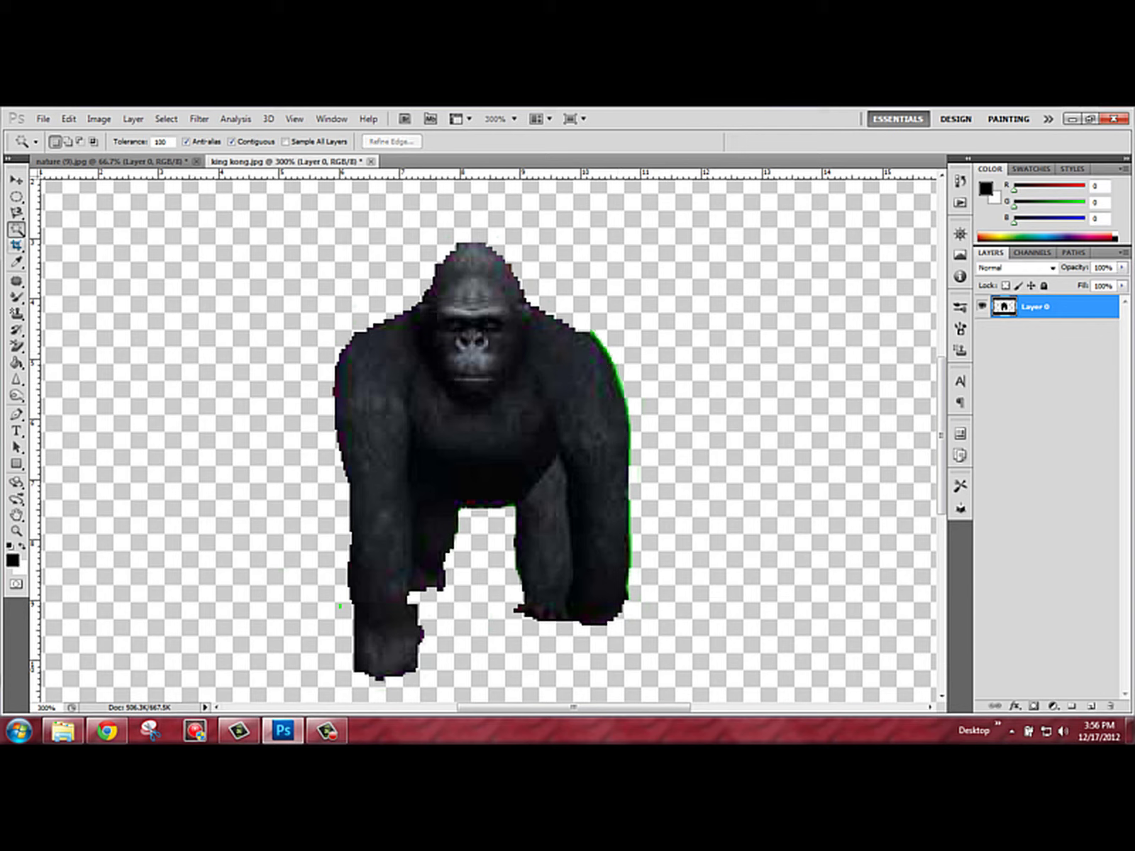
# Activate the Background Eraser tool and set its brush size to 12 px.
pyautogui.click(15, 346)
pyautogui.rightClick(16, 346)
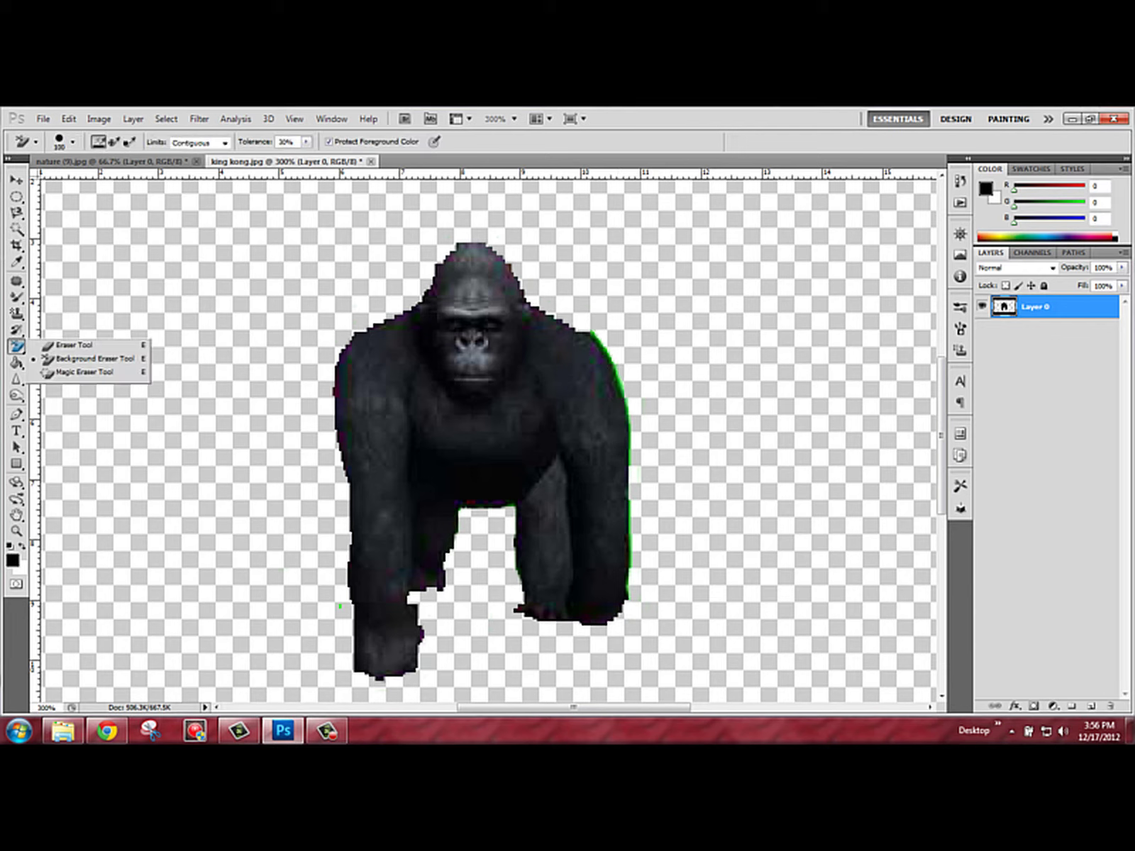
pyautogui.click(79, 359)
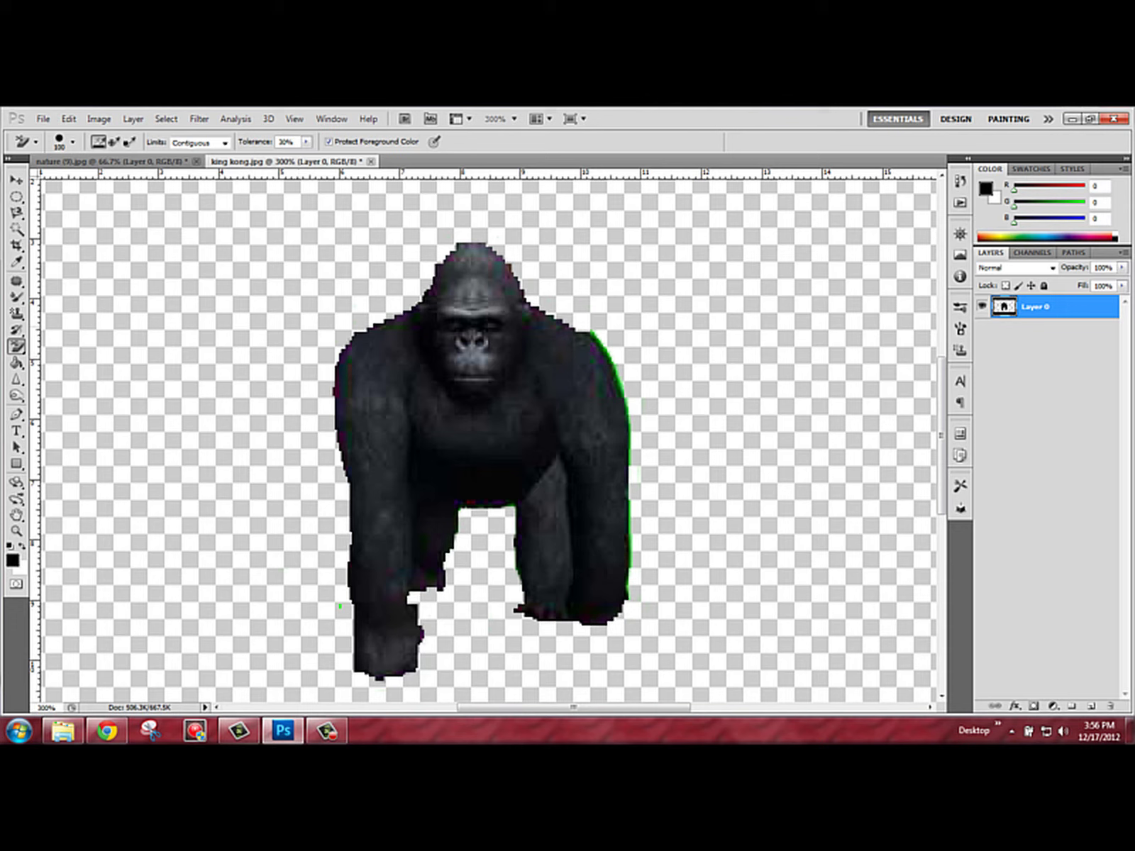
pyautogui.click(72, 141)
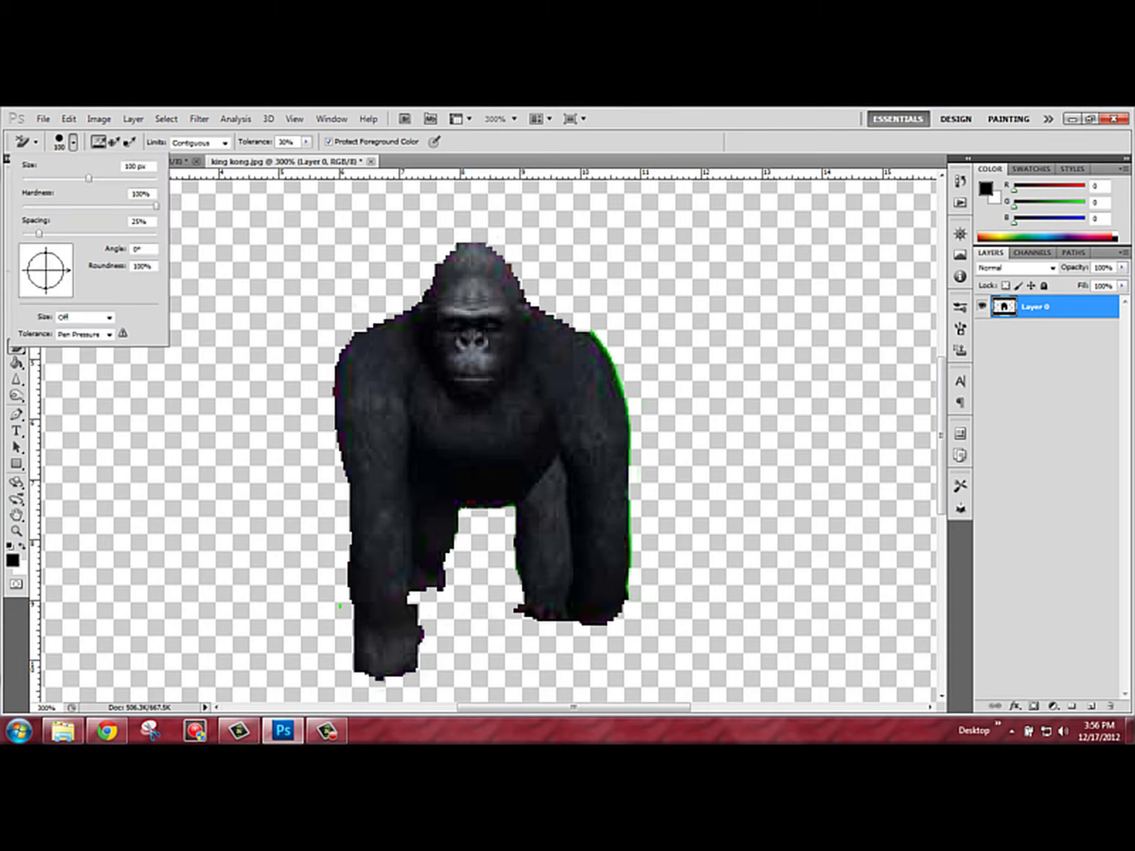
pyautogui.moveTo(89, 179); pyautogui.dragTo(29, 178)
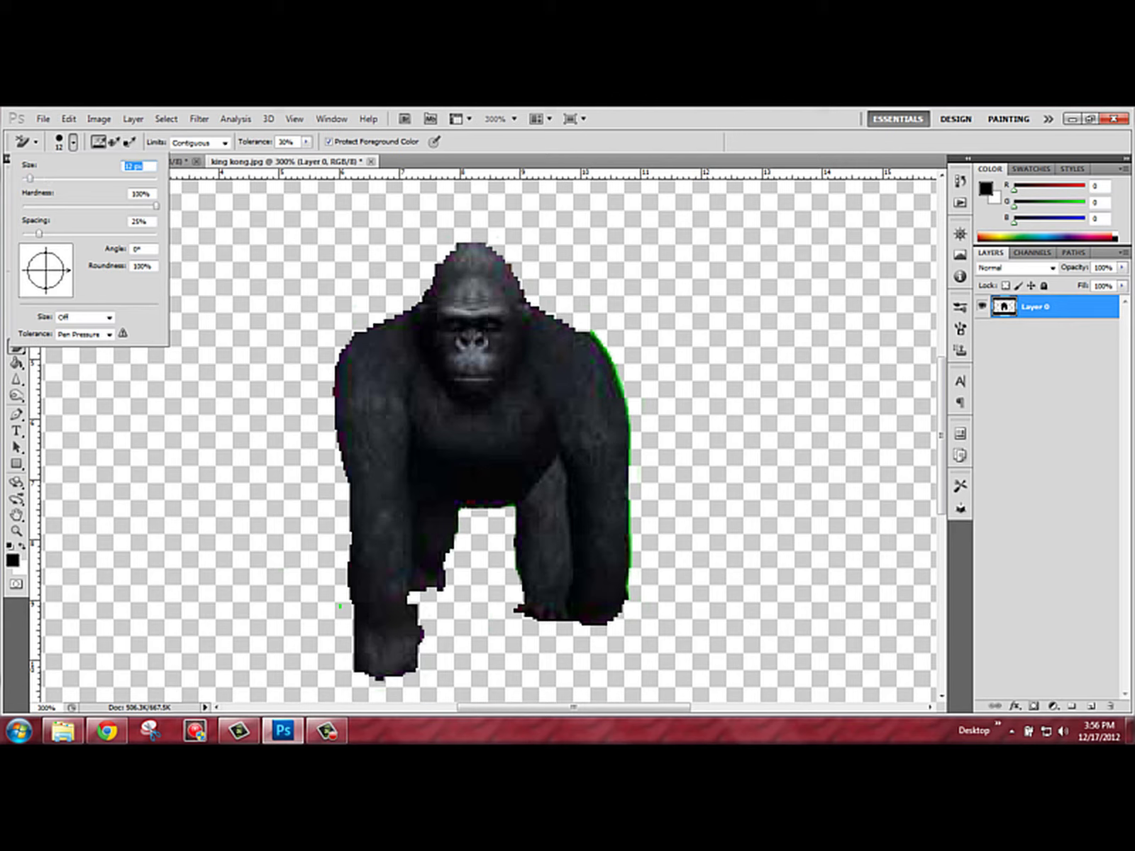
pyautogui.press('Return')
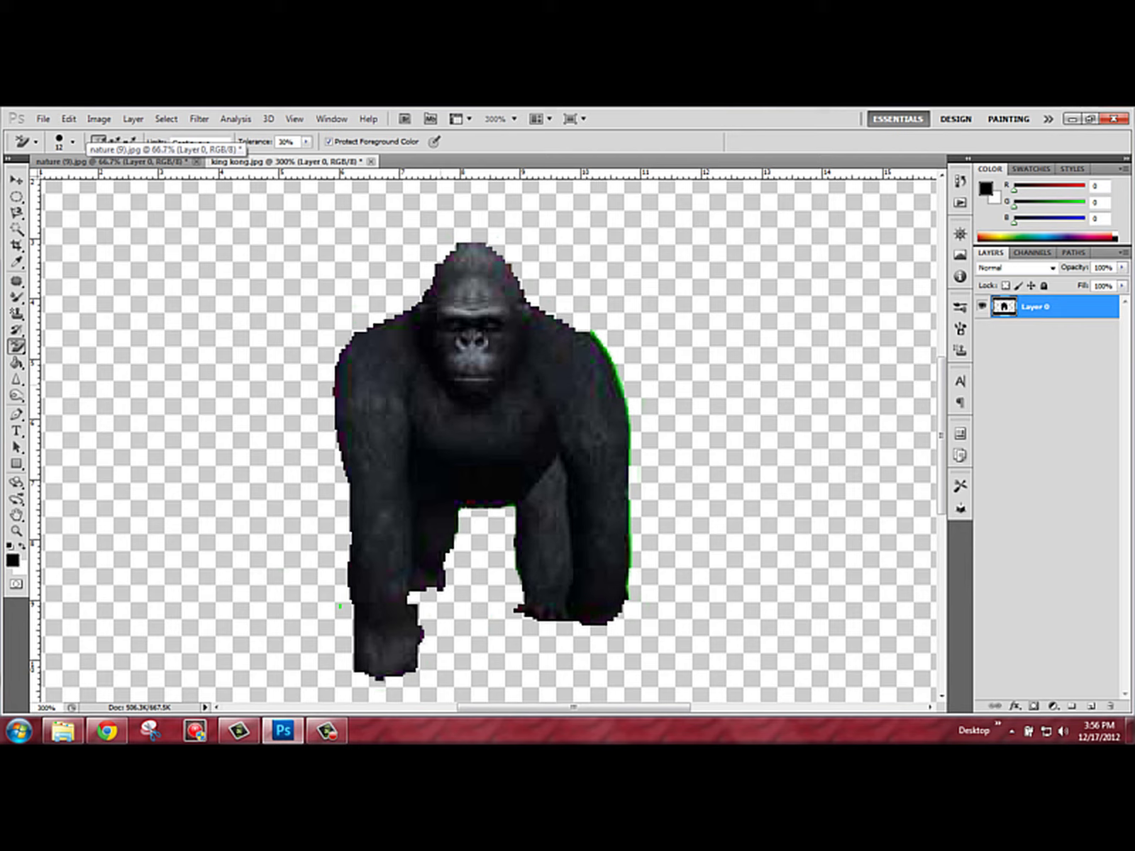
# Erase the green fringe along the gorilla's outer shoulder and upper arm with the Background Eraser.
pyautogui.hotkey('ctrl', '+')
pyautogui.hotkey('ctrl', '+')
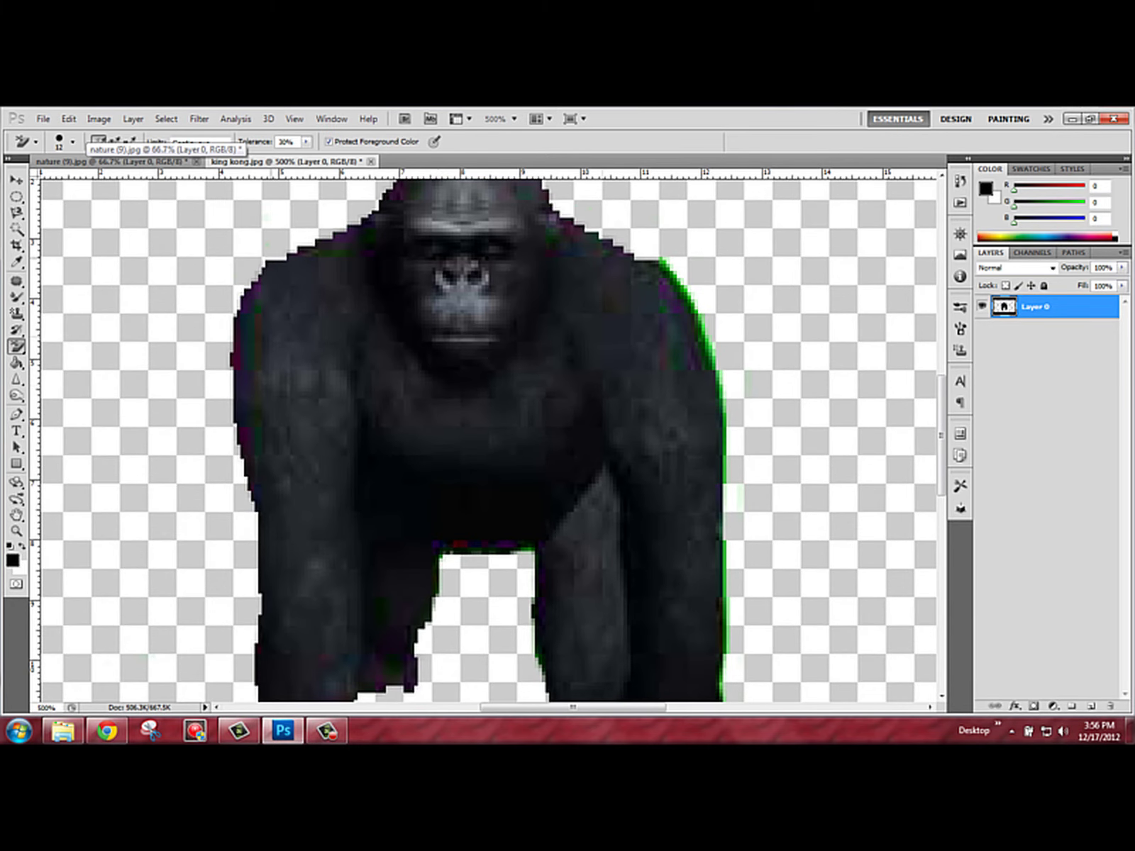
pyautogui.click(667, 266)
pyautogui.click(669, 275)
pyautogui.click(683, 291)
pyautogui.click(690, 301)
pyautogui.click(706, 331)
pyautogui.click(705, 335)
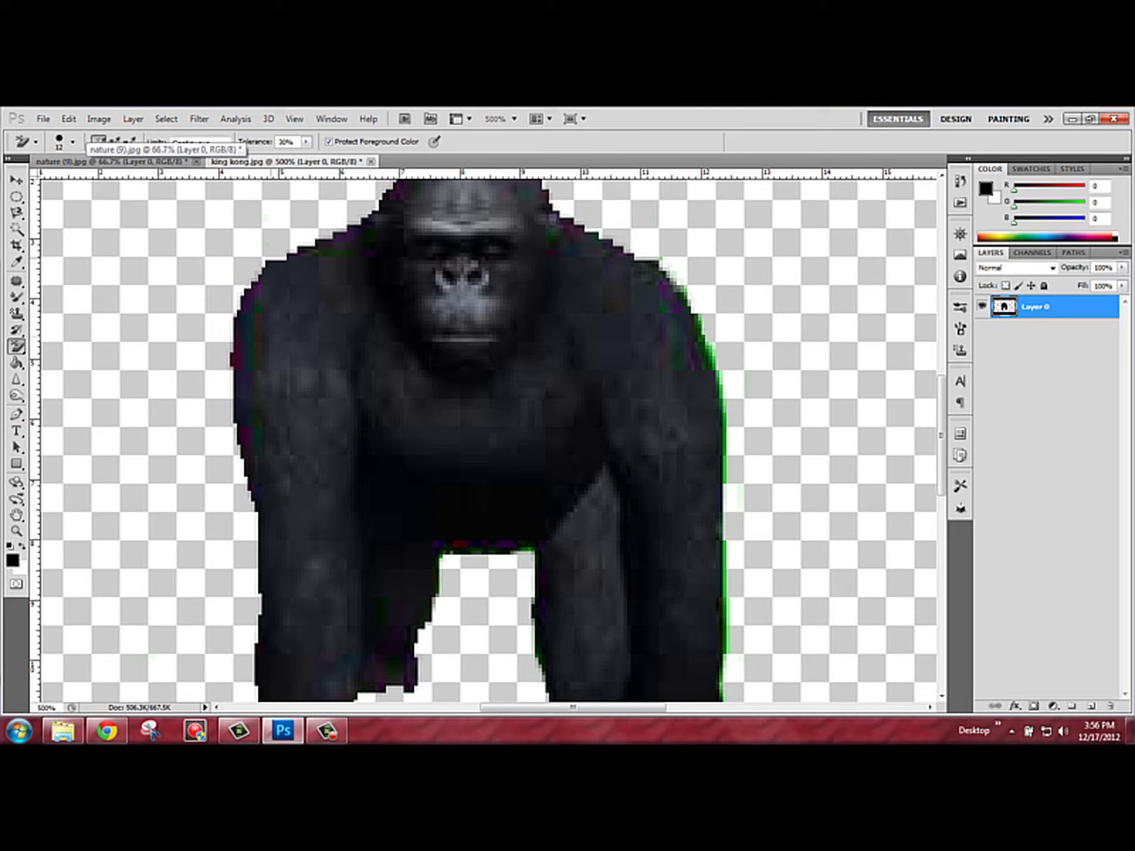
pyautogui.click(699, 319)
pyautogui.moveTo(696, 313); pyautogui.dragTo(722, 420)
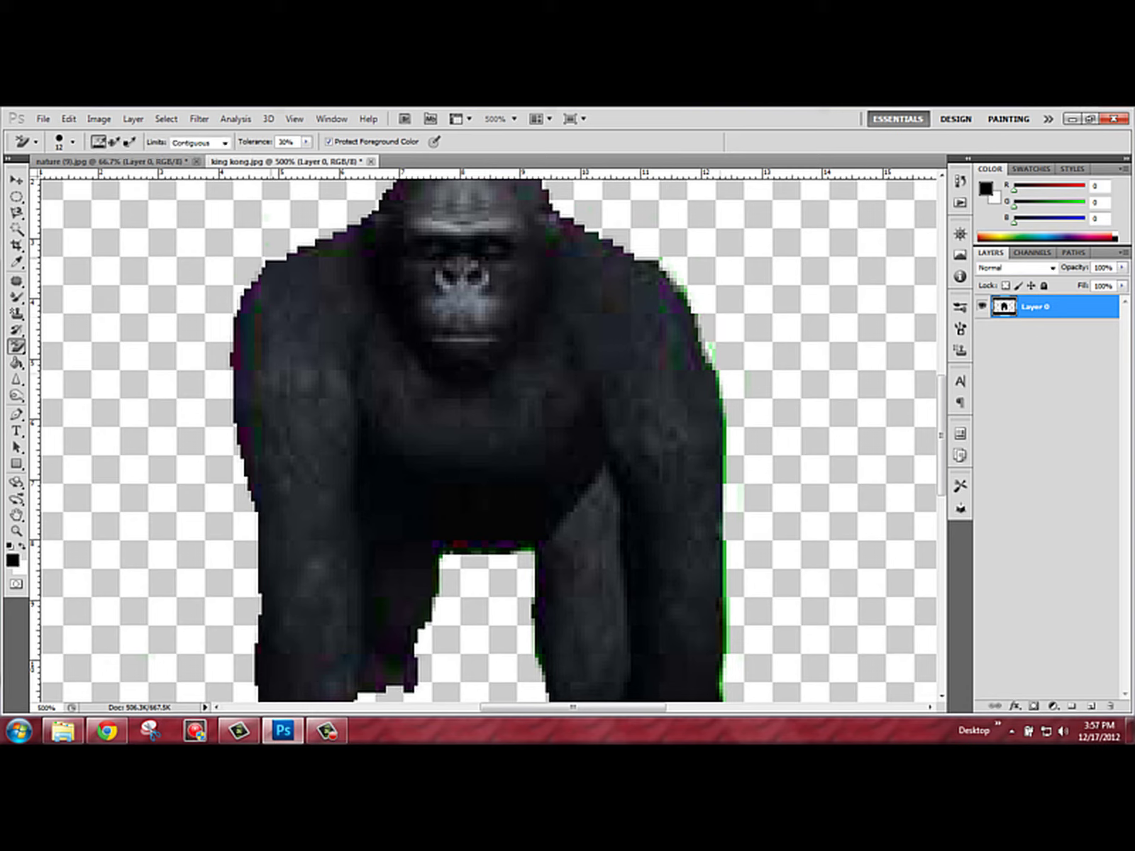
pyautogui.click(708, 365)
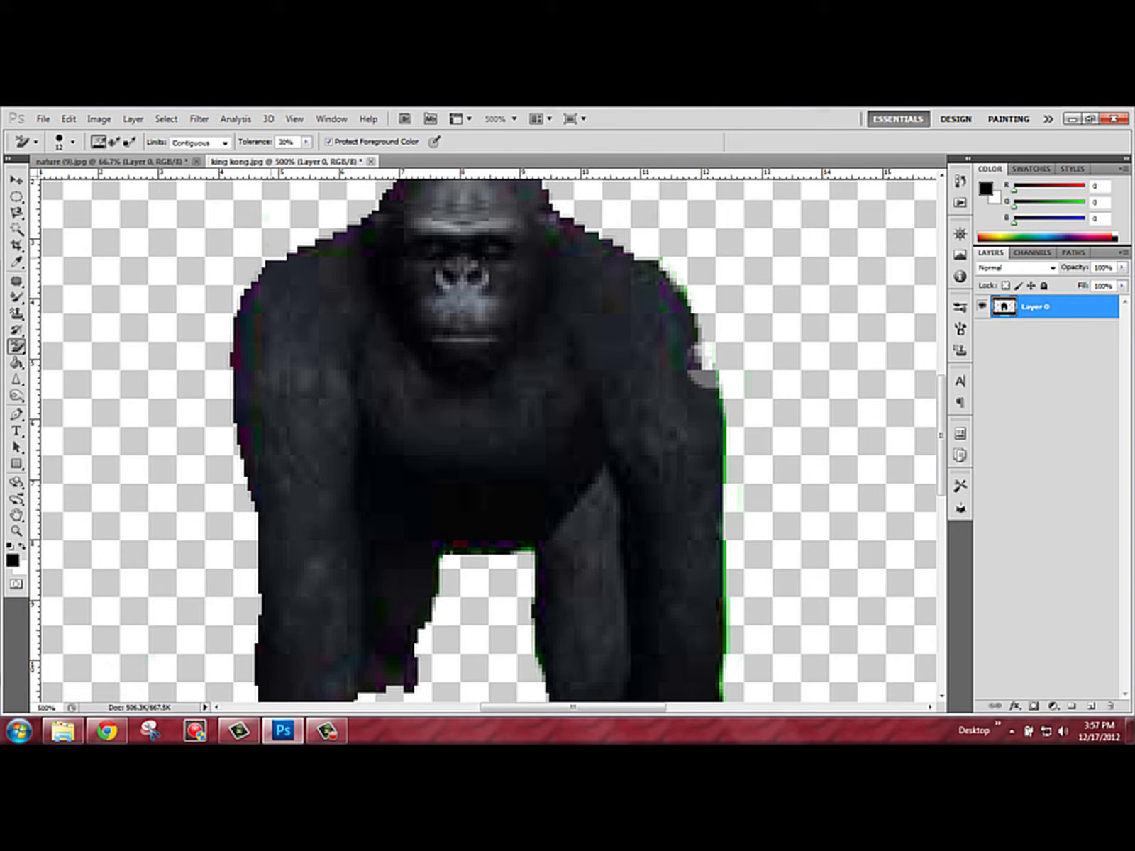
pyautogui.click(68, 118)
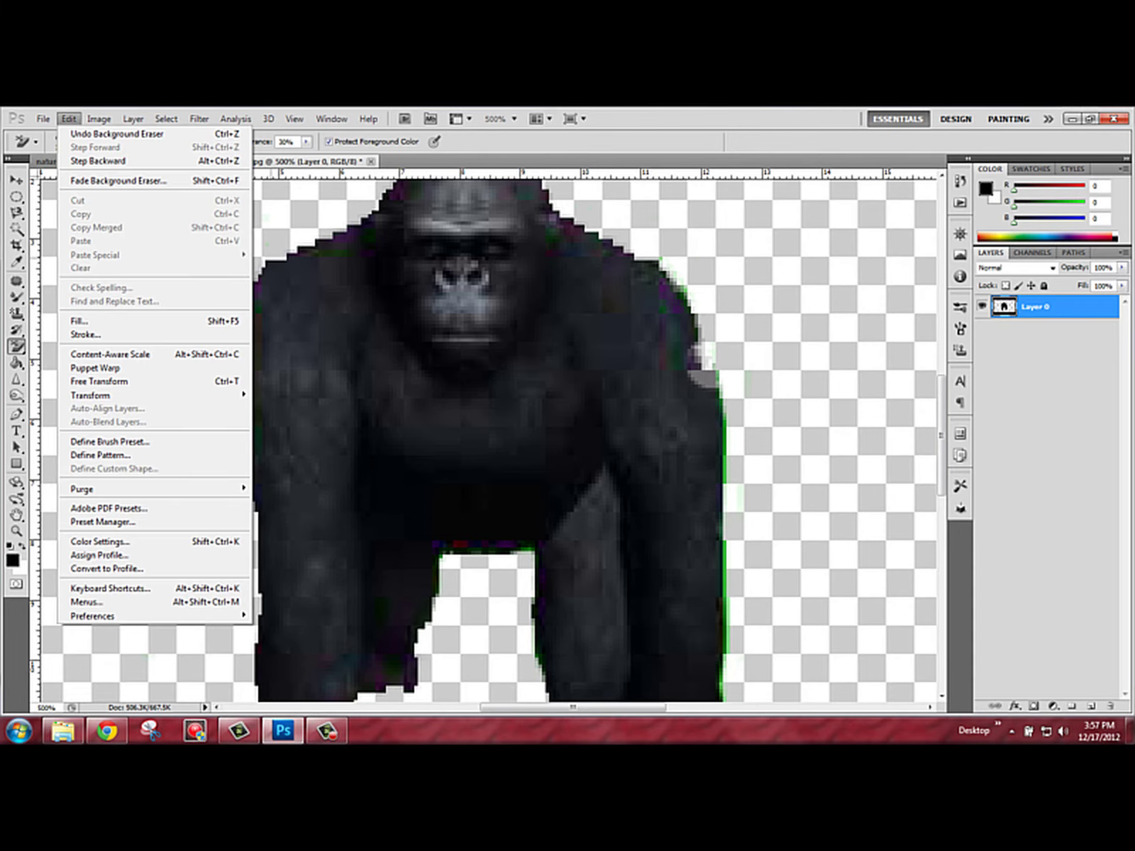
pyautogui.click(68, 119)
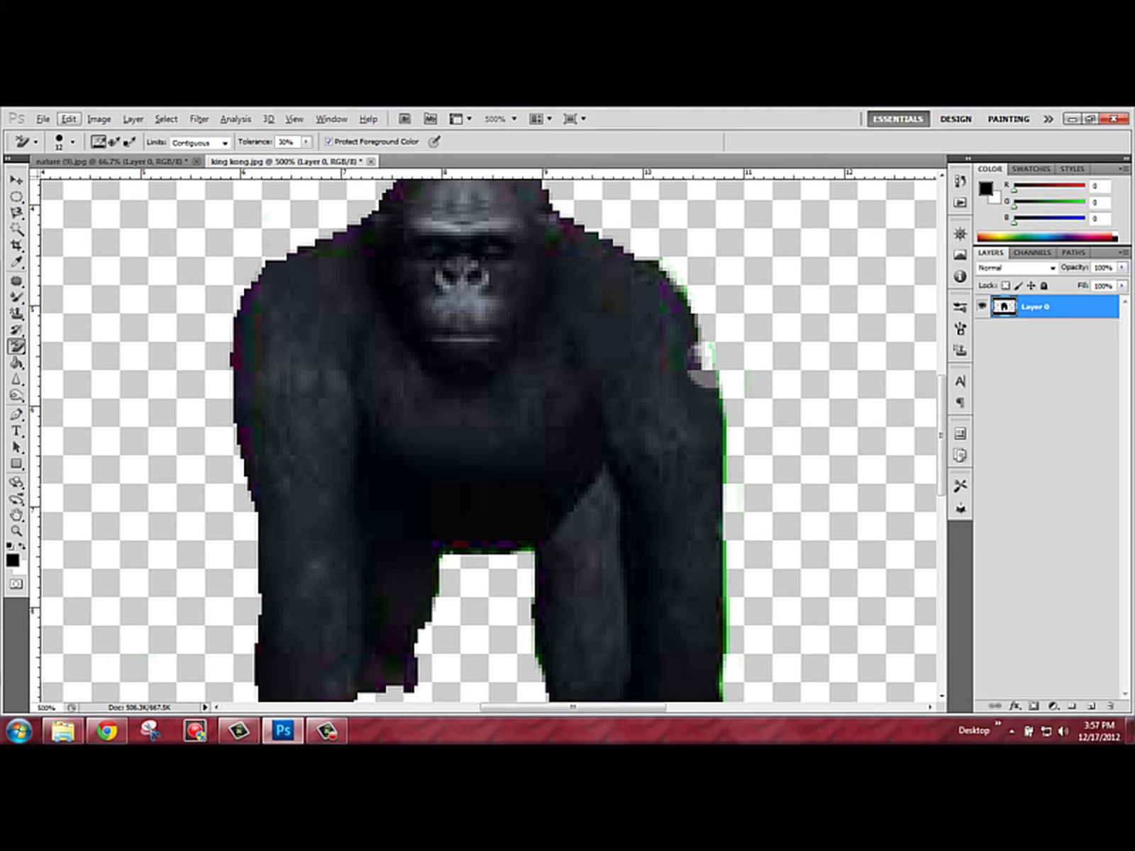
pyautogui.hotkey('ctrl', 'alt', 'z')
pyautogui.press('Left')
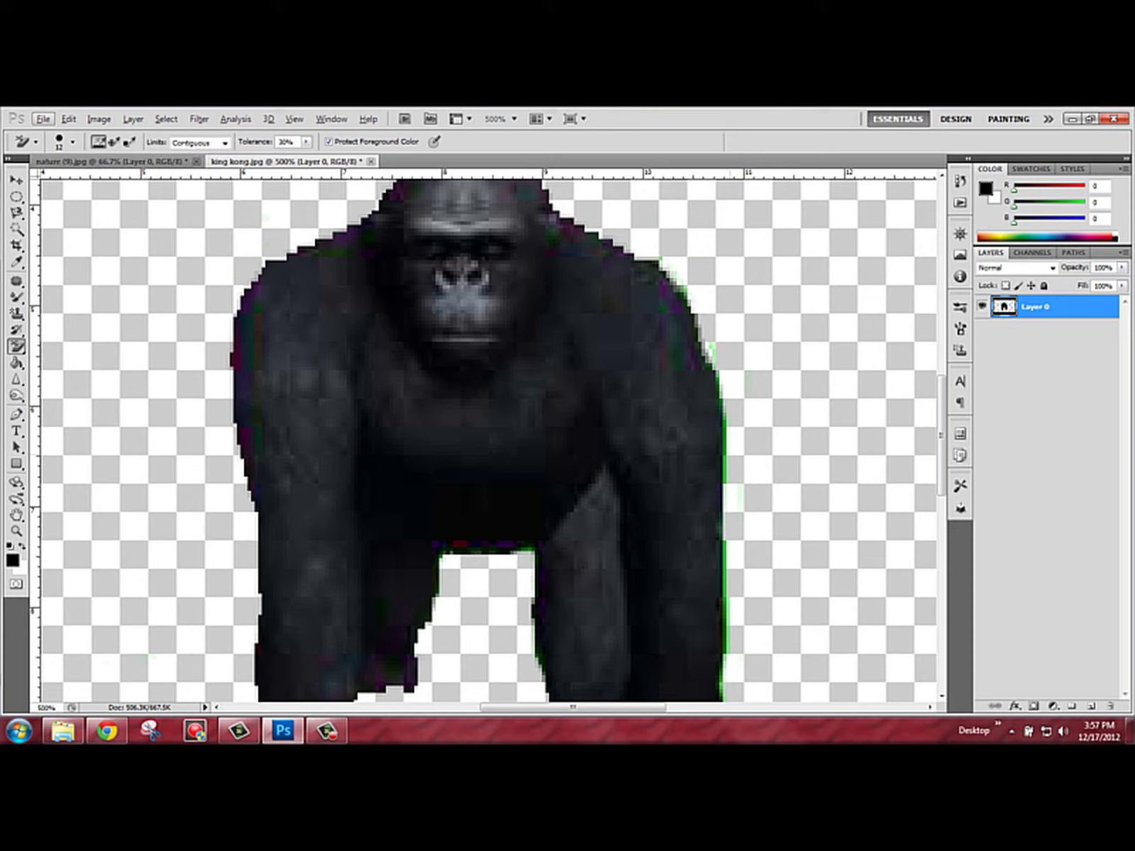
pyautogui.press('Escape')
# Erase the remaining green fringe along the outer edge of the gorilla's lower arm.
pyautogui.scroll(-2, 490, 440)
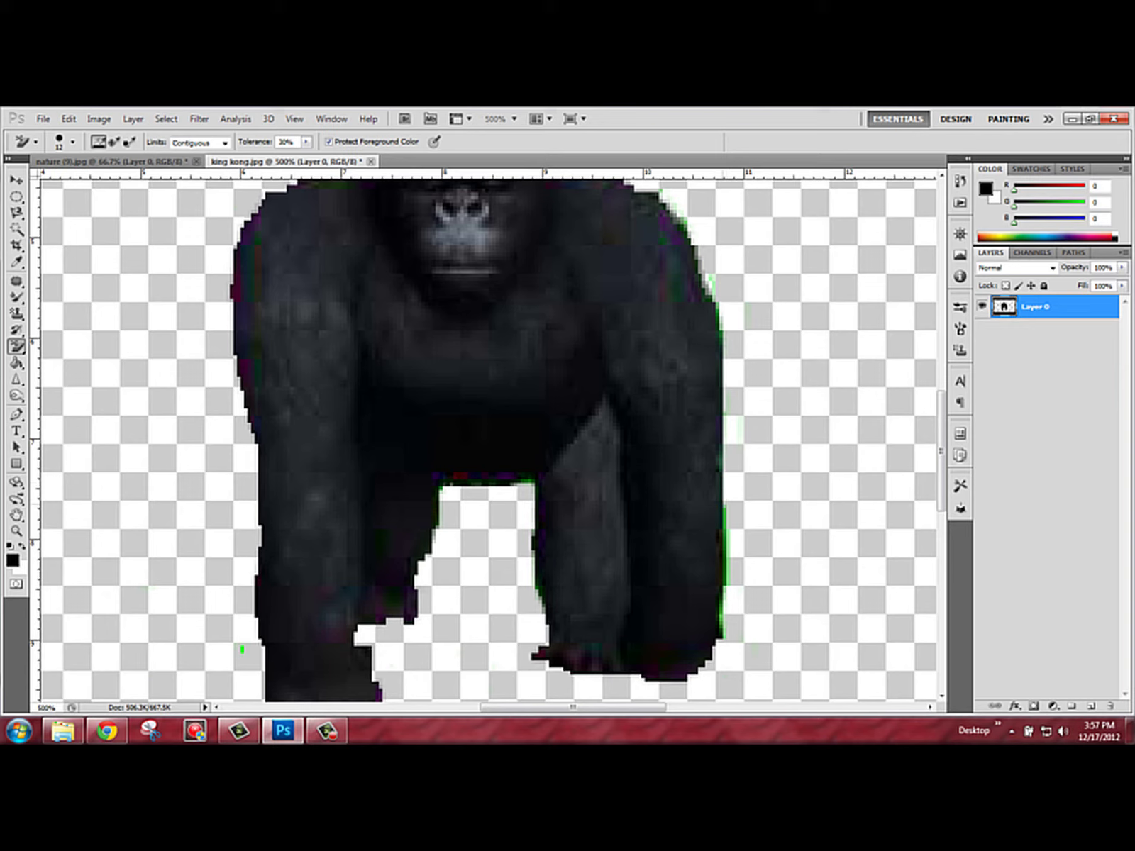
pyautogui.click(727, 558)
pyautogui.click(725, 576)
pyautogui.click(722, 615)
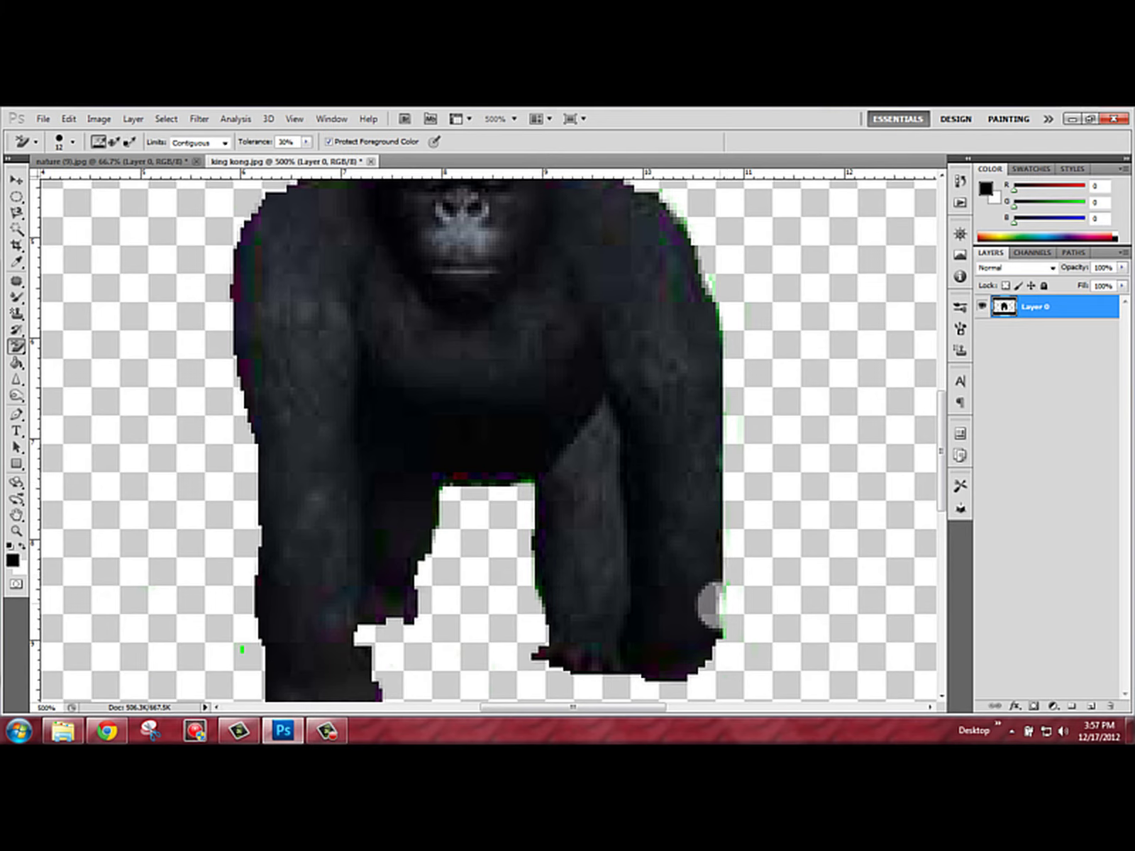
# Delete the black bars below and above the gorilla with the Magic Wand and clear the selection.
pyautogui.scroll(5, 710, 603)
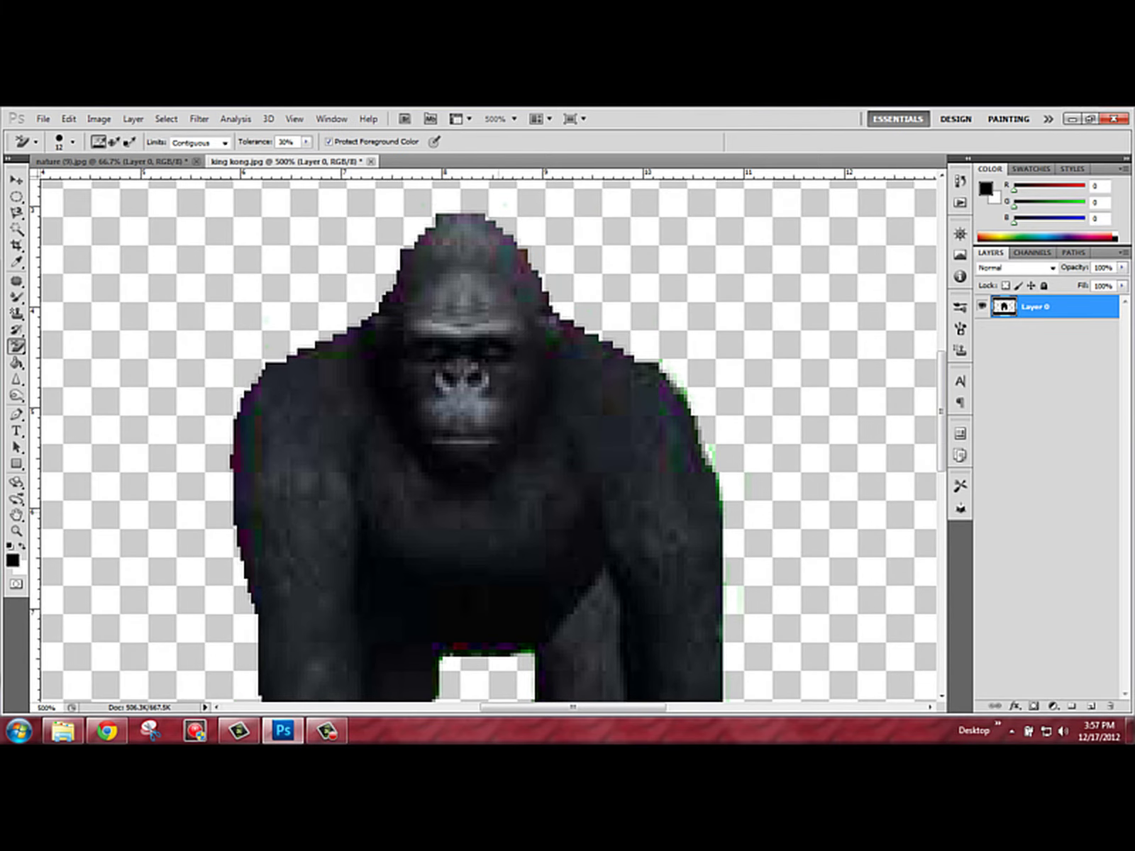
pyautogui.hotkey('ctrl', '0')
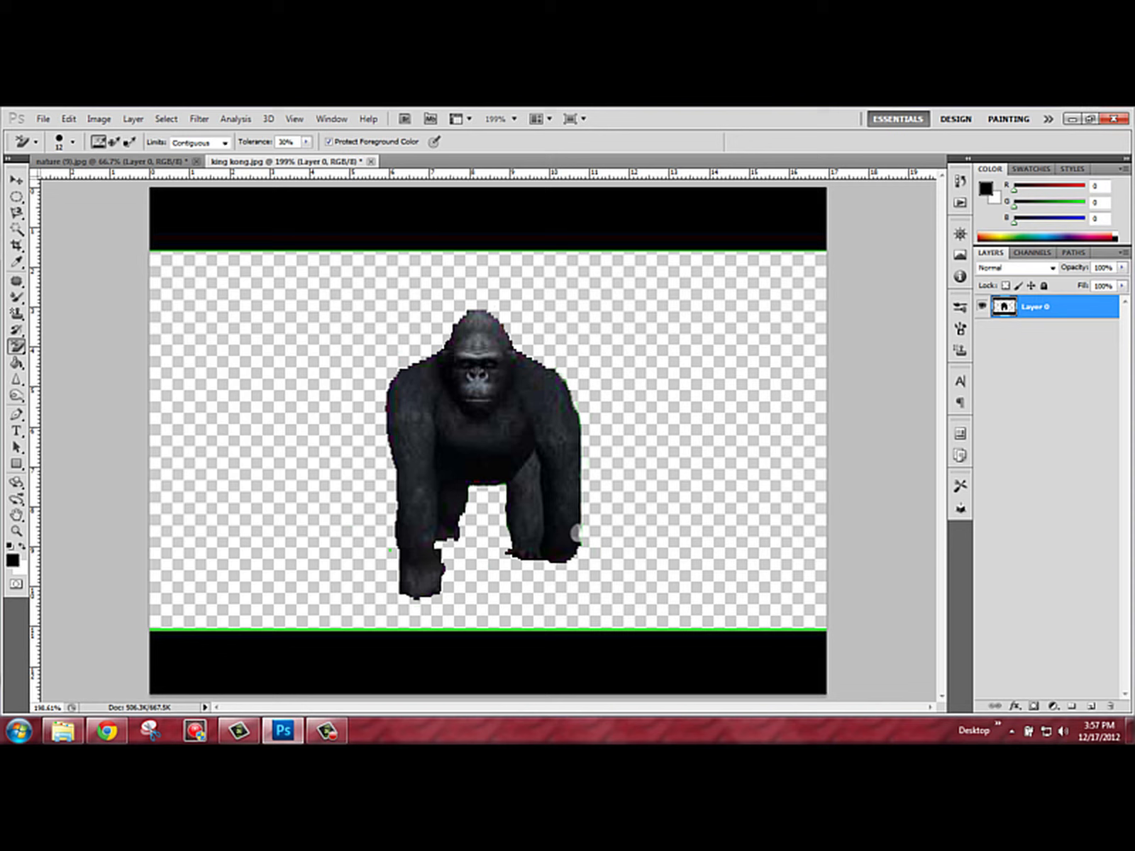
pyautogui.click(16, 245)
pyautogui.click(15, 228)
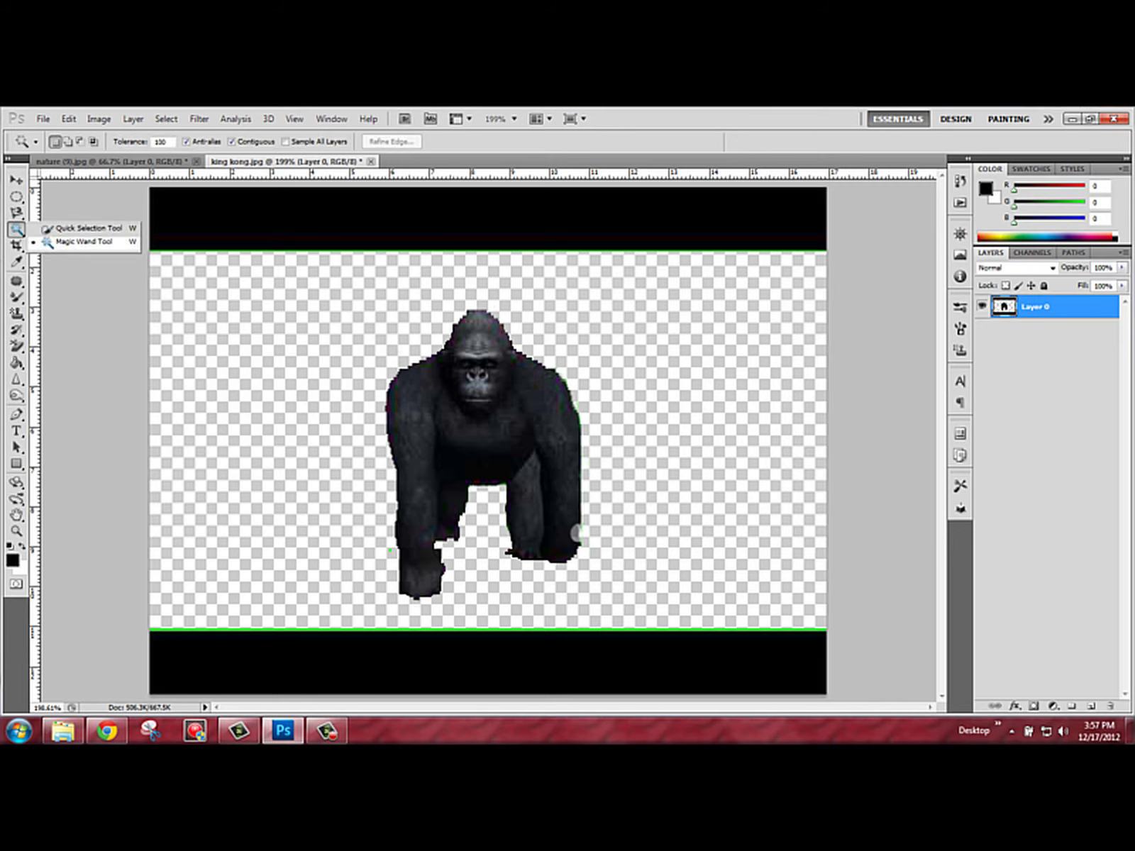
pyautogui.press('Escape')
pyautogui.click(488, 629)
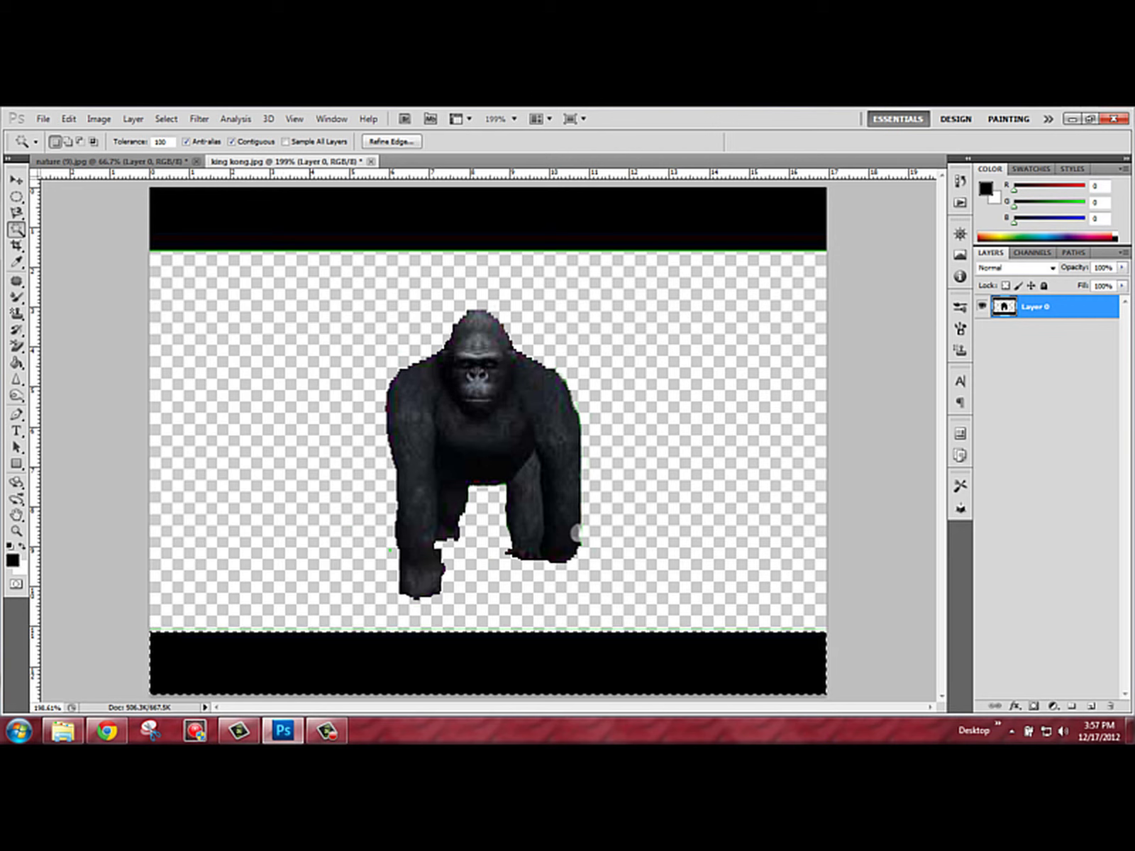
pyautogui.press('Delete')
pyautogui.click(488, 219)
pyautogui.press('Delete')
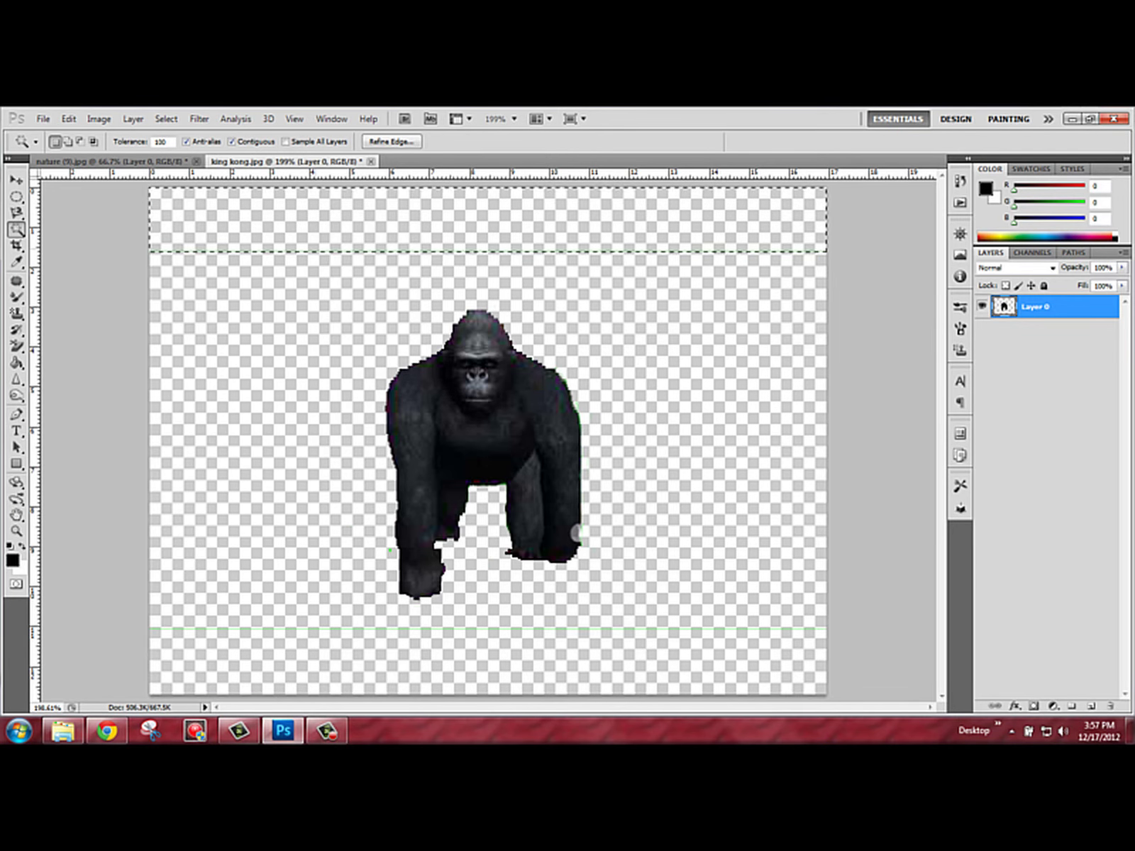
pyautogui.hotkey('ctrl', 'd')
# Select the thin green line at the edge of the removed upper bar with the Magic Wand, delete it and clear the selection.
pyautogui.click(488, 252)
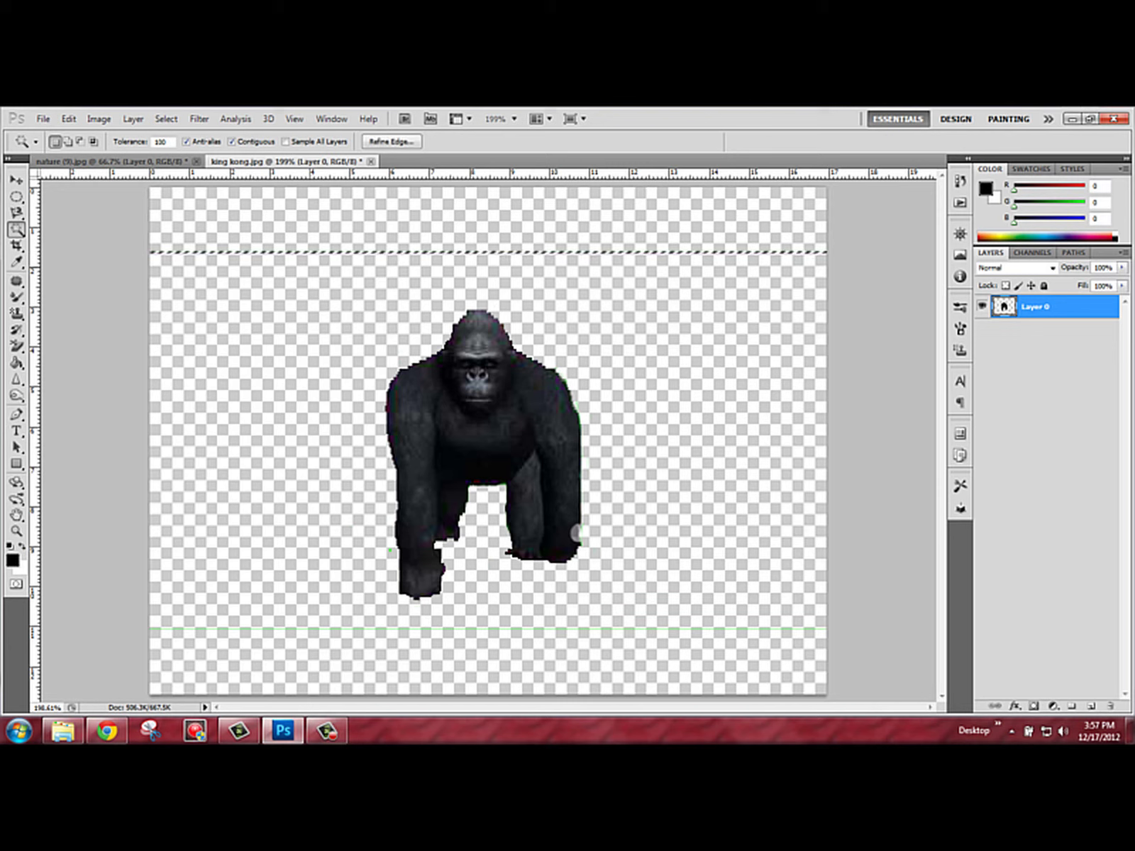
pyautogui.press('Delete')
pyautogui.click(324, 268)
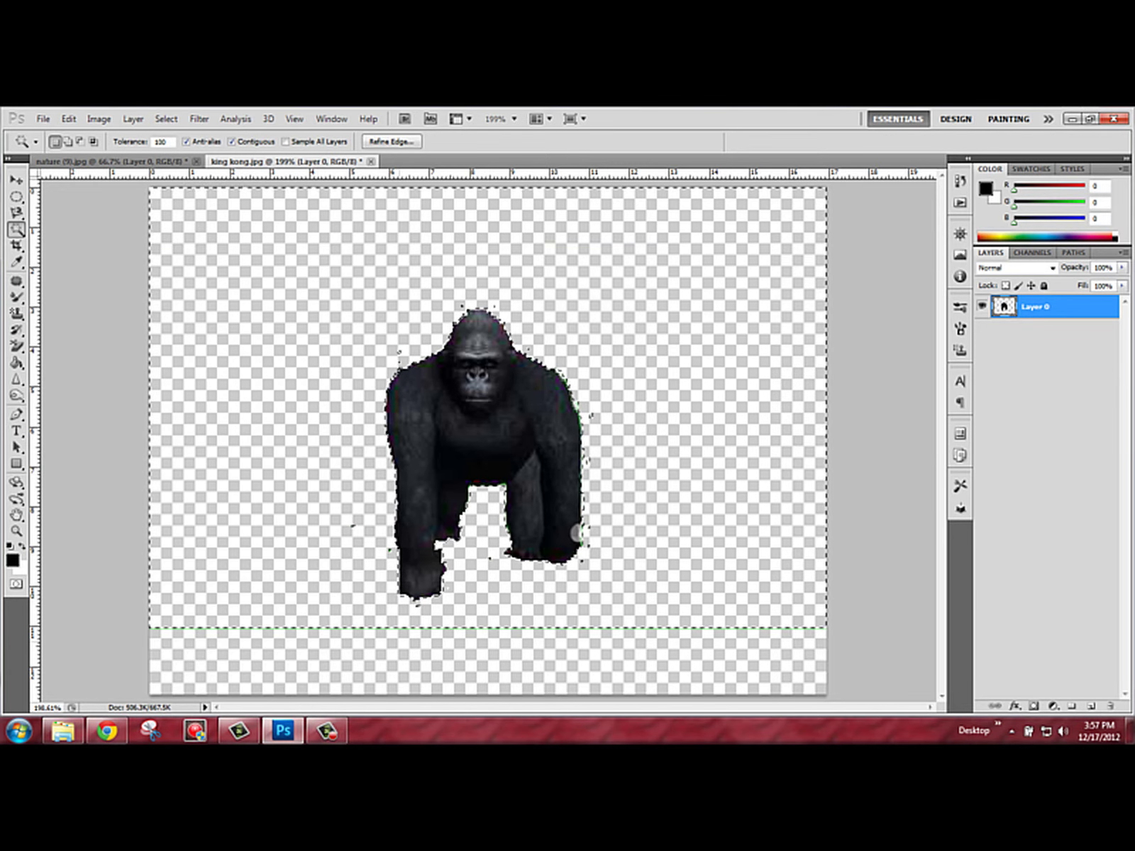
pyautogui.hotkey('ctrl', 'd')
pyautogui.click(404, 661)
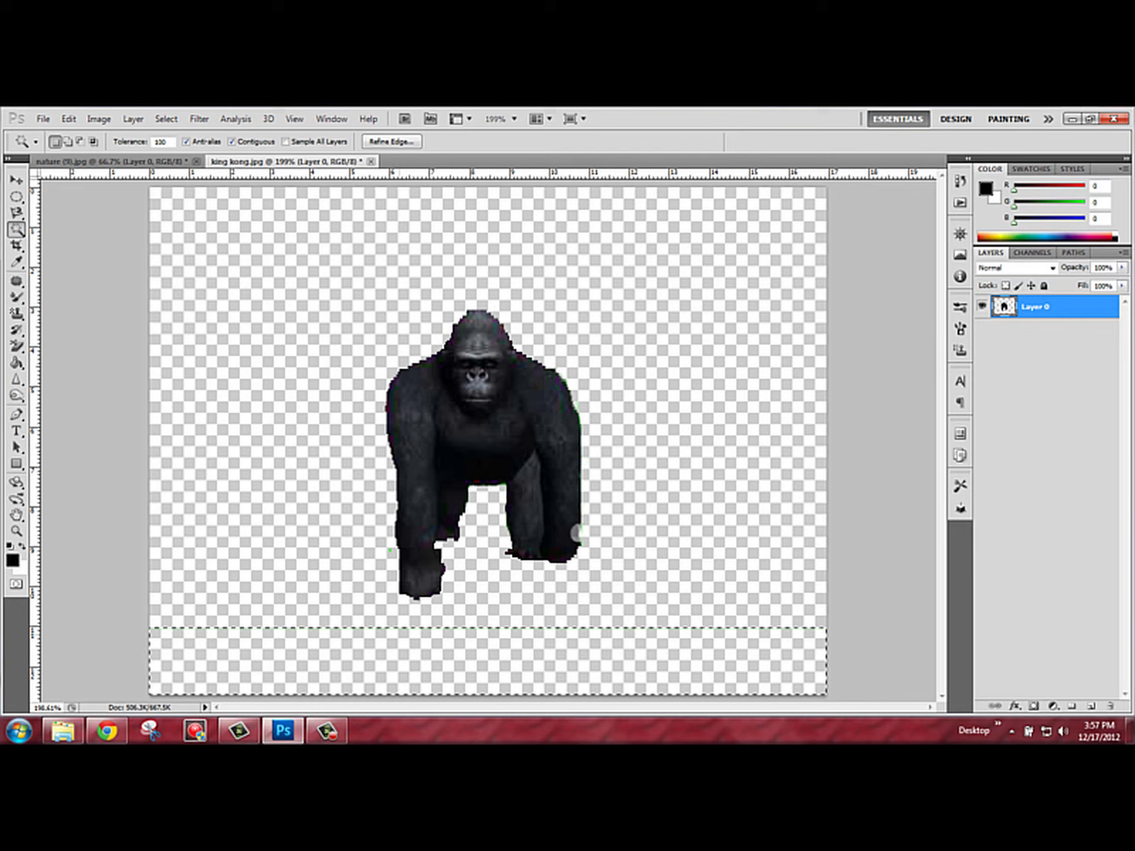
pyautogui.hotkey('ctrl', 'd')
pyautogui.click(325, 355)
pyautogui.hotkey('ctrl', 'd')
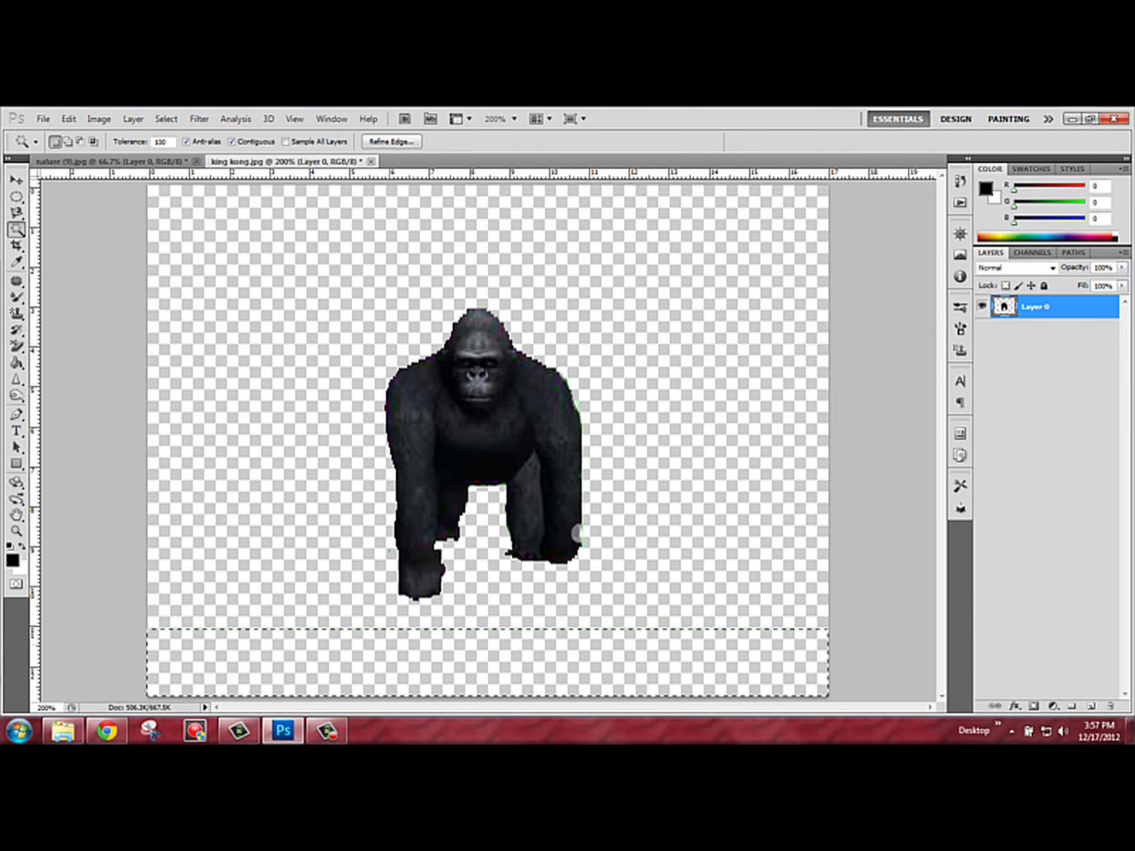
# Select the stray green speck beside the gorilla's front hand with the Magic Wand and check the cutout's edges up to the head.
pyautogui.hotkey('ctrl', '+')
pyautogui.hotkey('ctrl', '+')
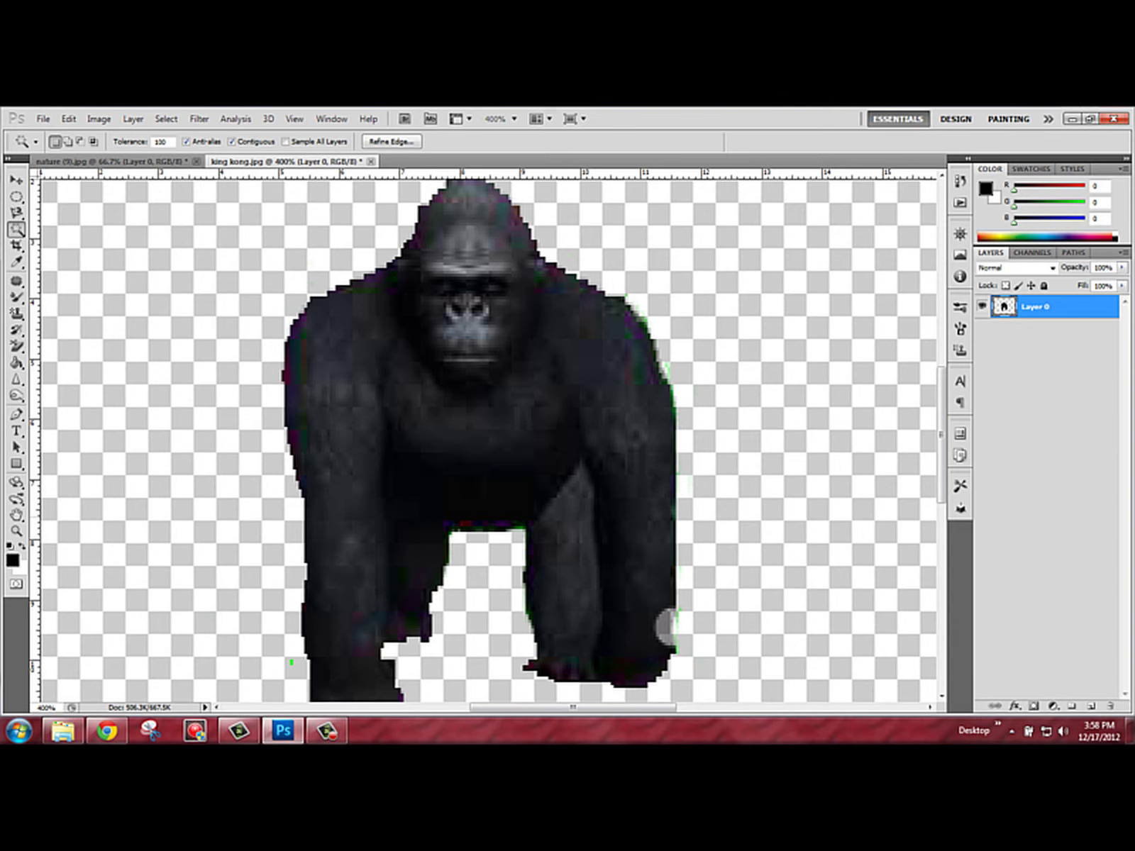
pyautogui.scroll(-4, 488, 436)
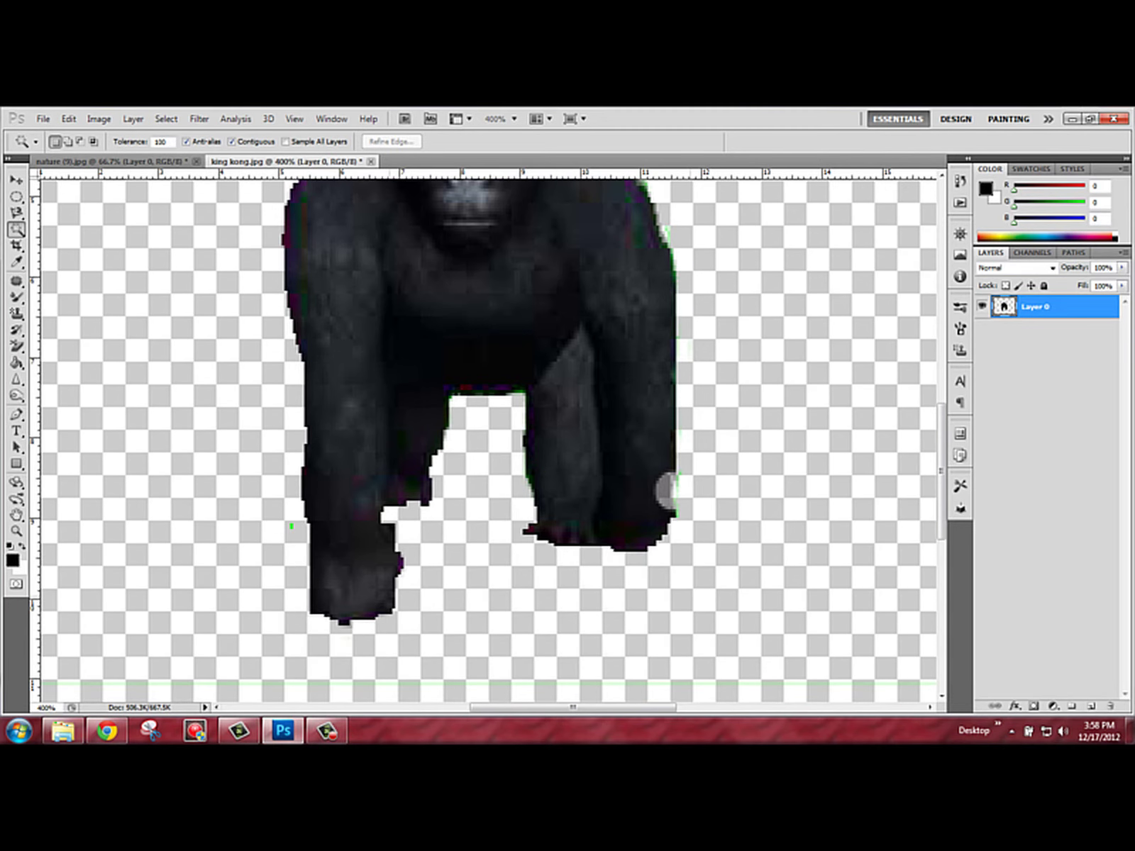
pyautogui.scroll(-4, 488, 440)
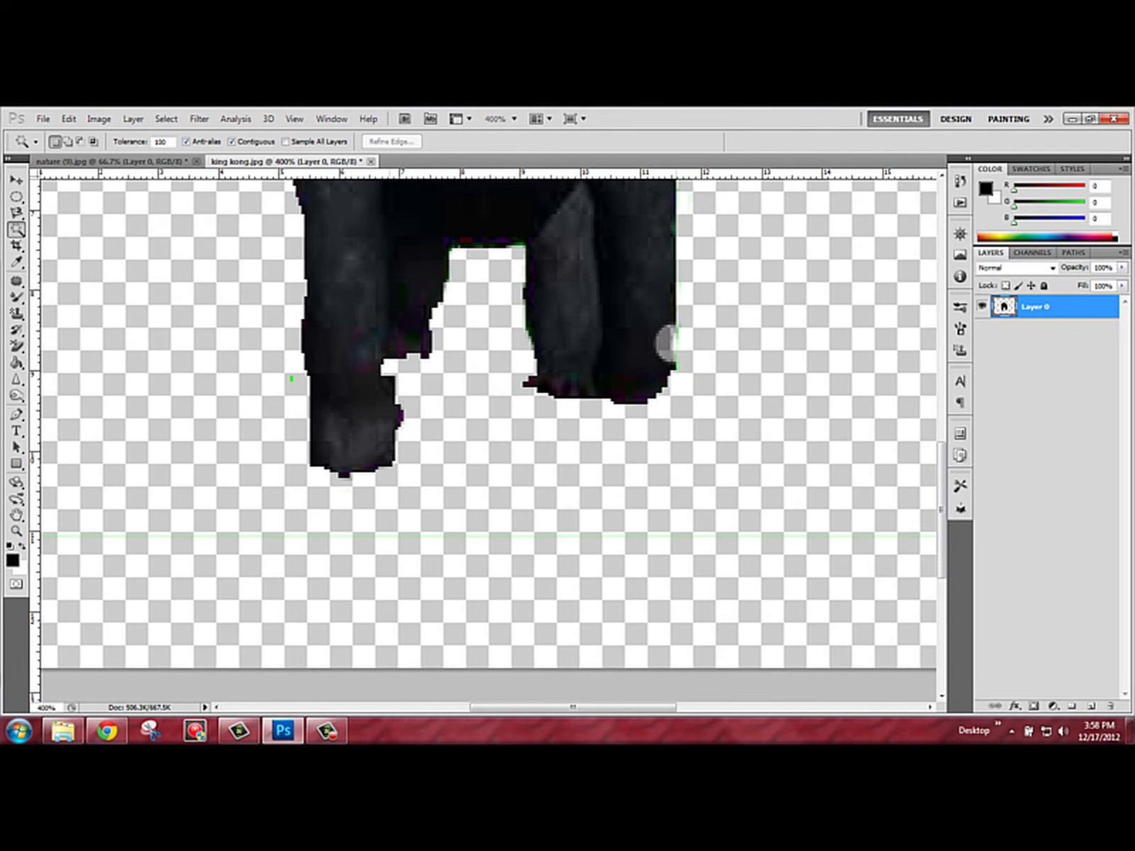
pyautogui.scroll(2, 488, 437)
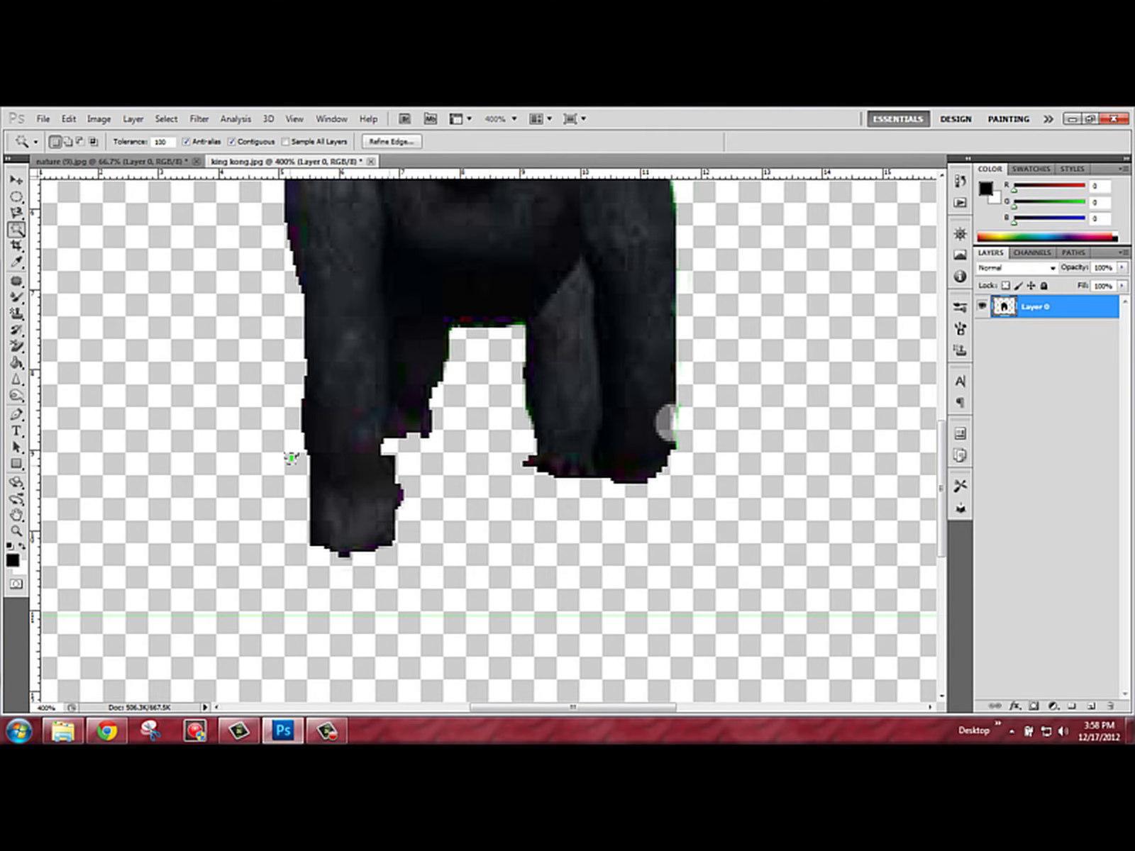
pyautogui.scroll(2, 291, 458)
pyautogui.scroll(8, 291, 526)
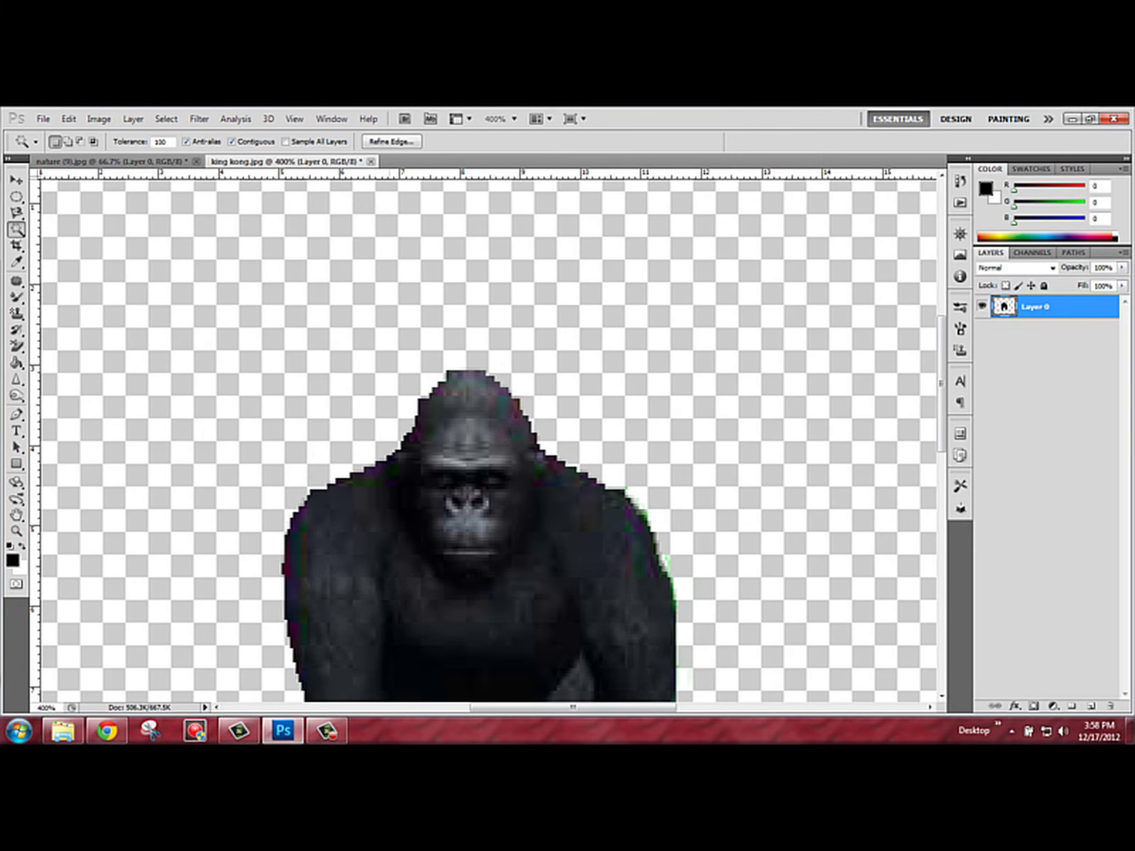
# Move the gorilla cutout into nature (9).jpg with the Move tool and place it over the water beside the far bridge tower.
pyautogui.press('v')
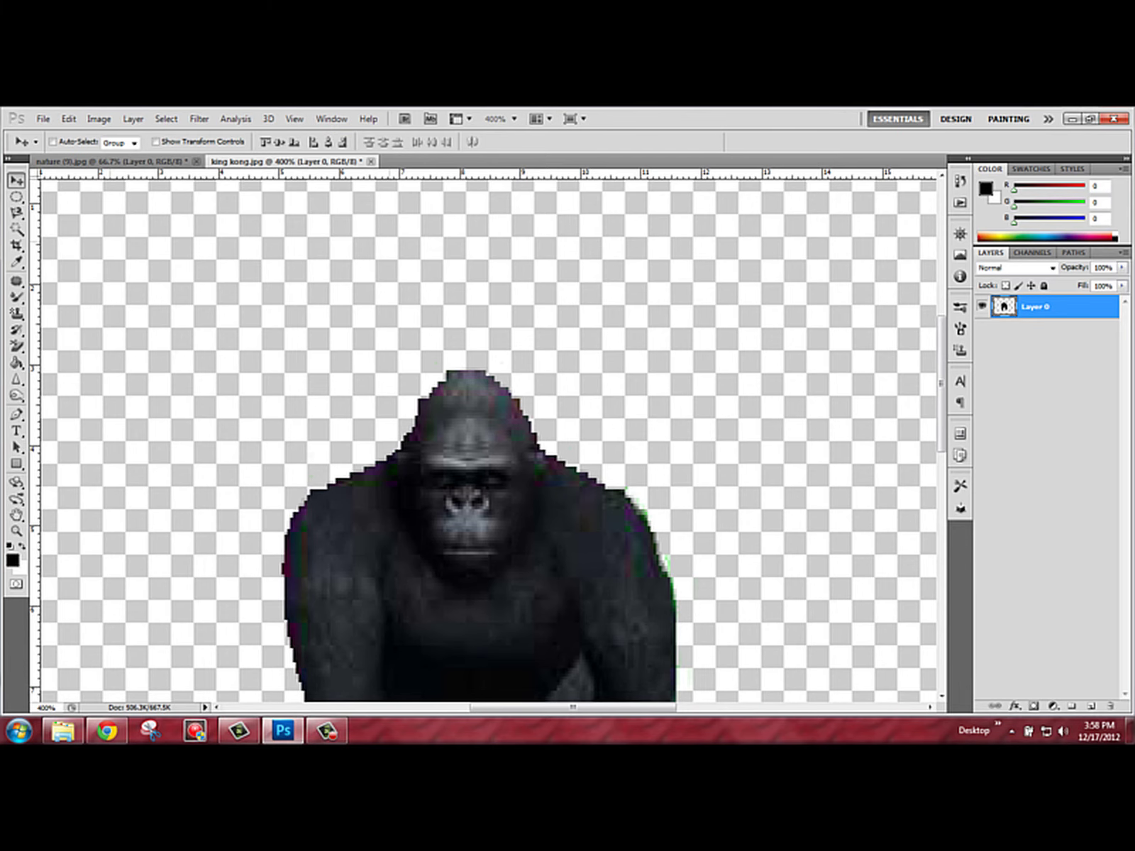
pyautogui.hotkey('ctrl', '0')
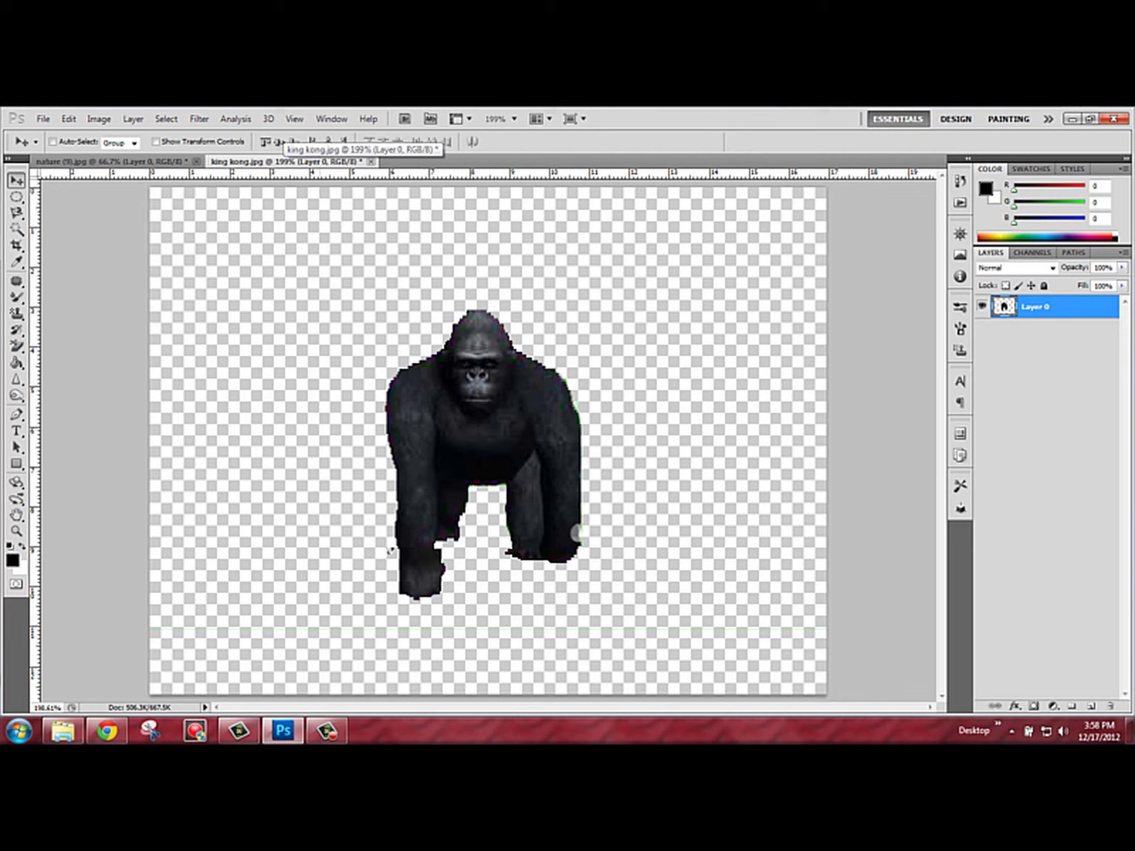
pyautogui.moveTo(389, 550); pyautogui.dragTo(408, 383)
pyautogui.moveTo(596, 532); pyautogui.dragTo(595, 532)
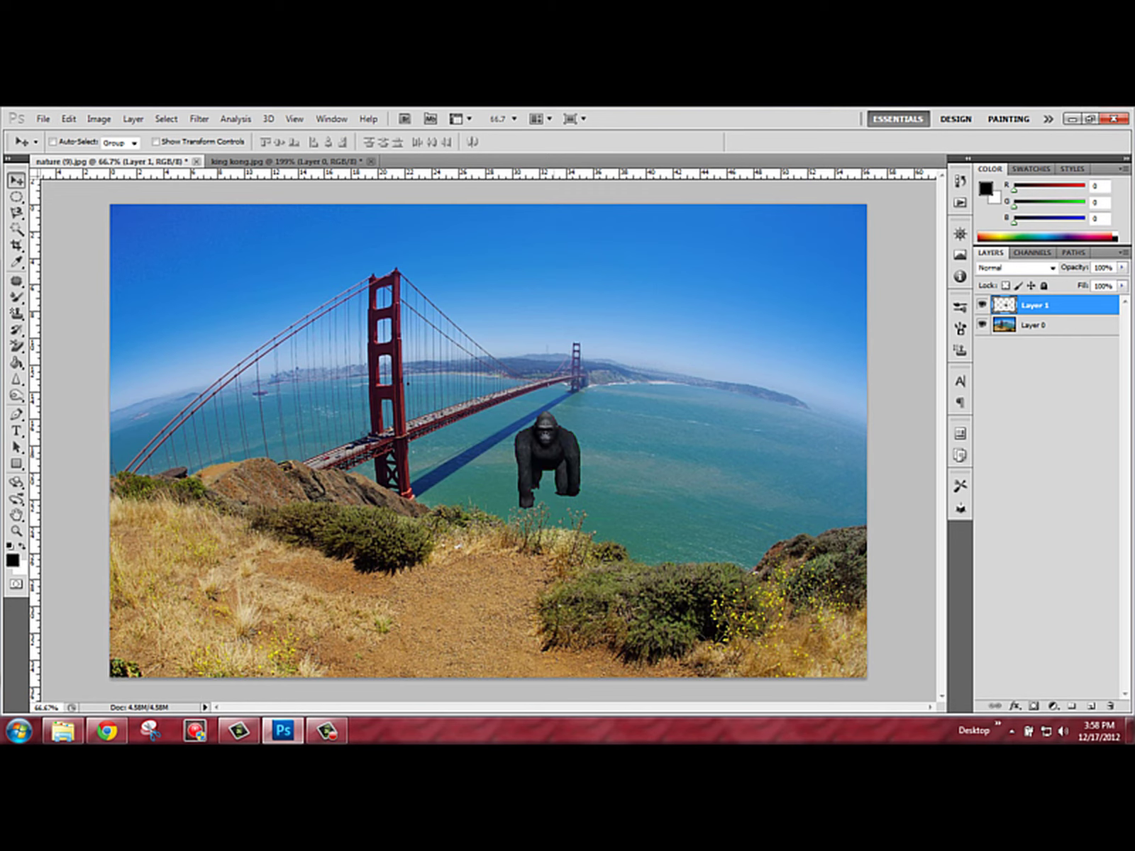
pyautogui.moveTo(547, 459); pyautogui.dragTo(610, 400)
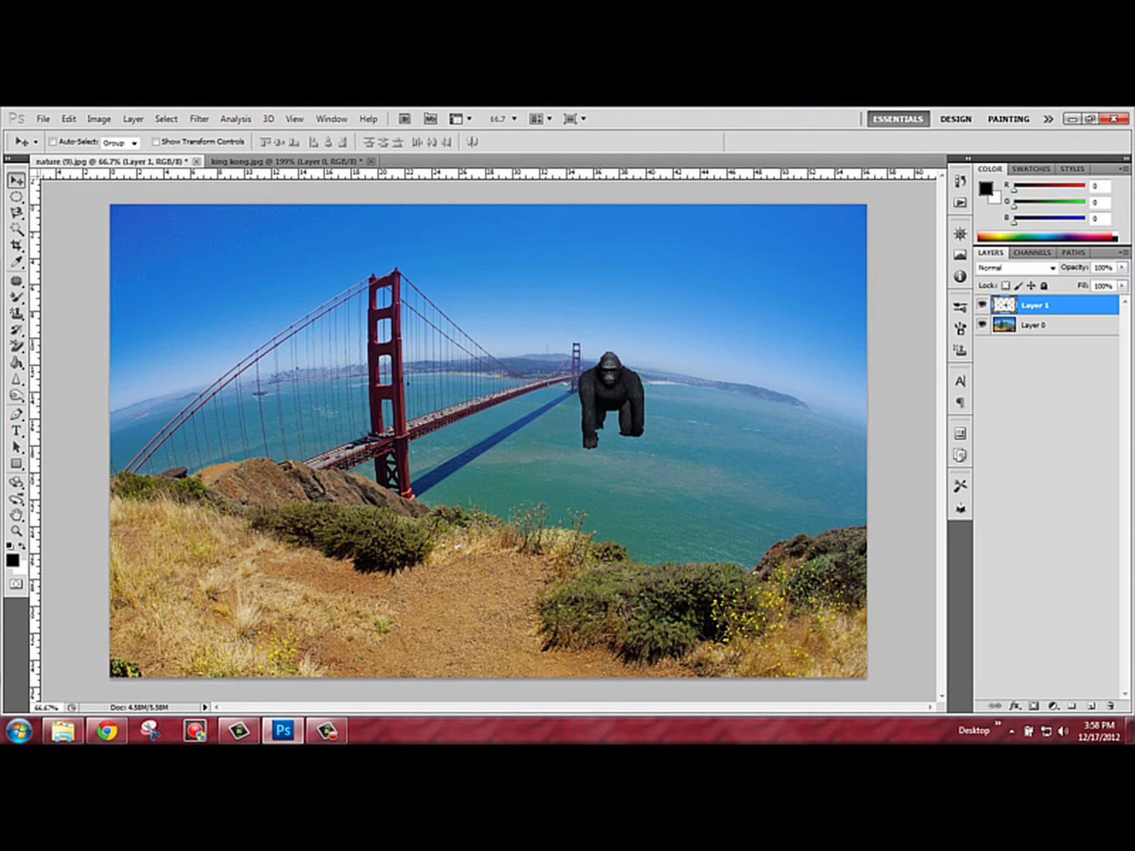
pyautogui.click(283, 161)
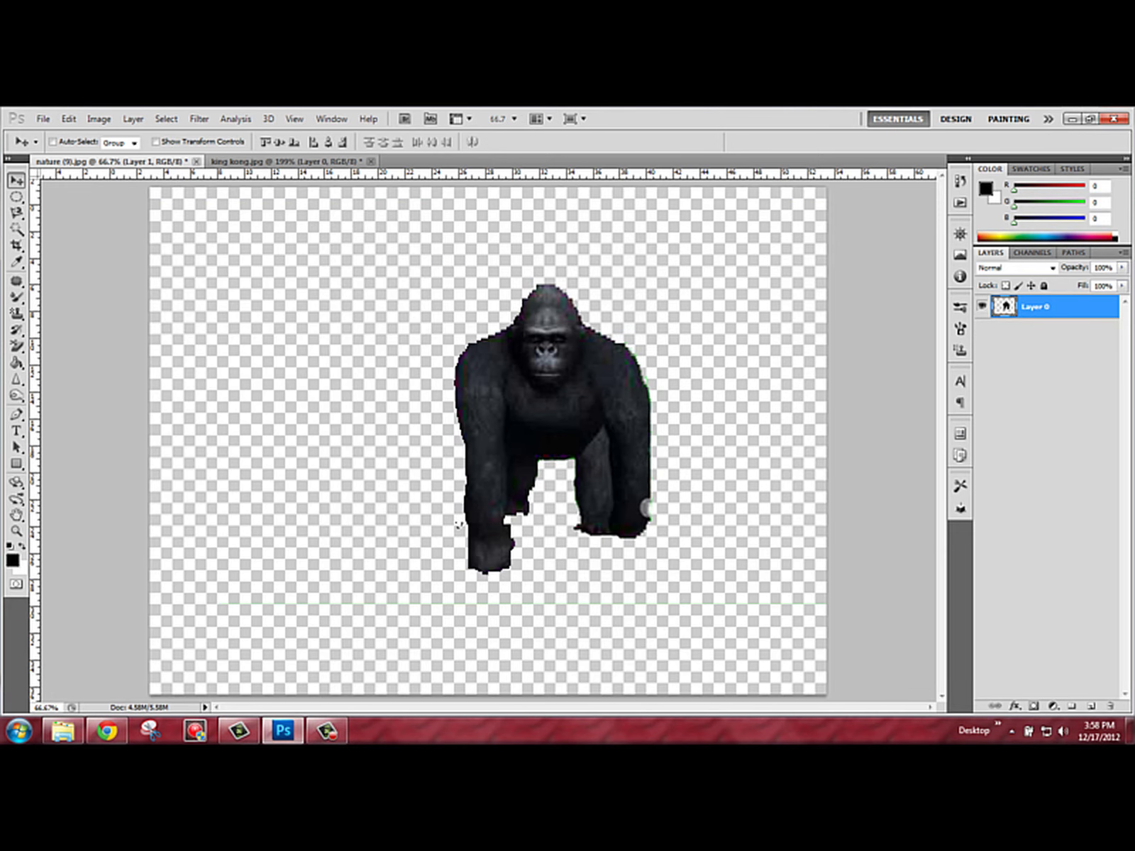
pyautogui.click(192, 161)
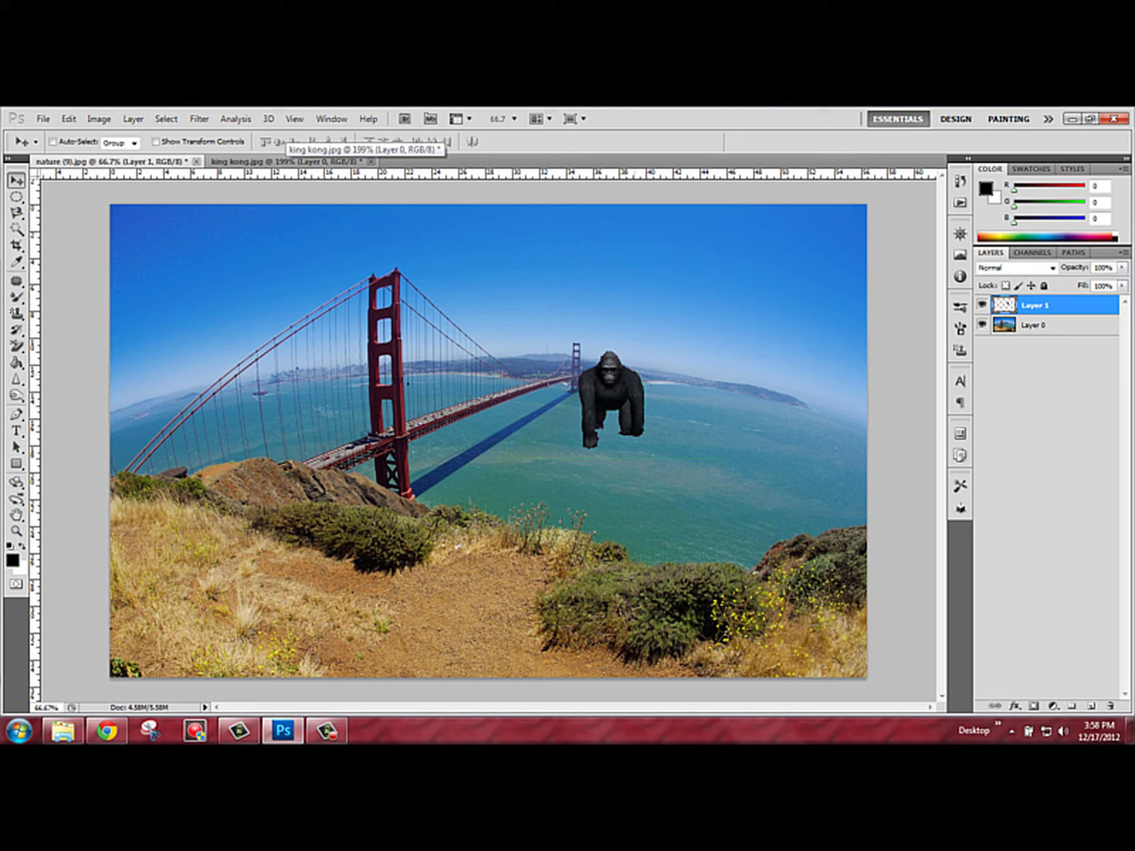
# Enlarge the gorilla layer with Free Transform to about 101.56% width and 101.96% height.
pyautogui.hotkey('ctrl', 't')
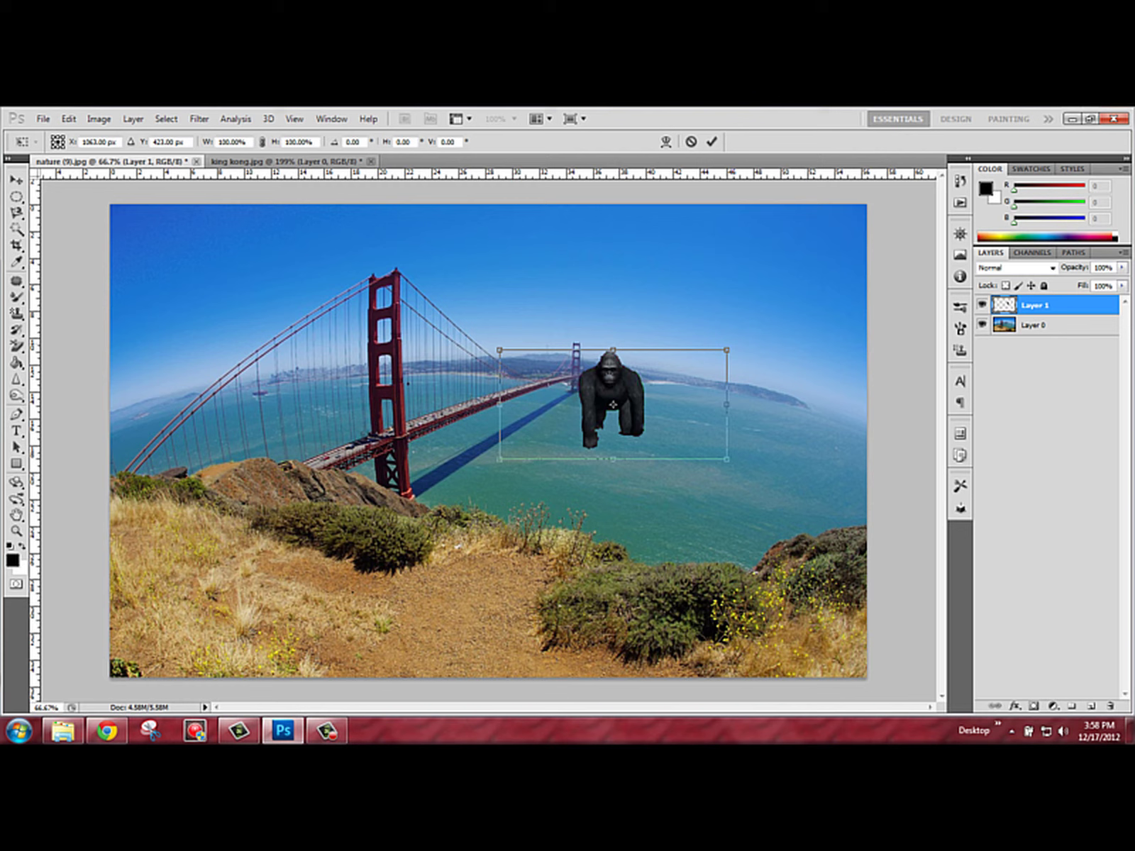
pyautogui.moveTo(726, 350); pyautogui.dragTo(729, 347)
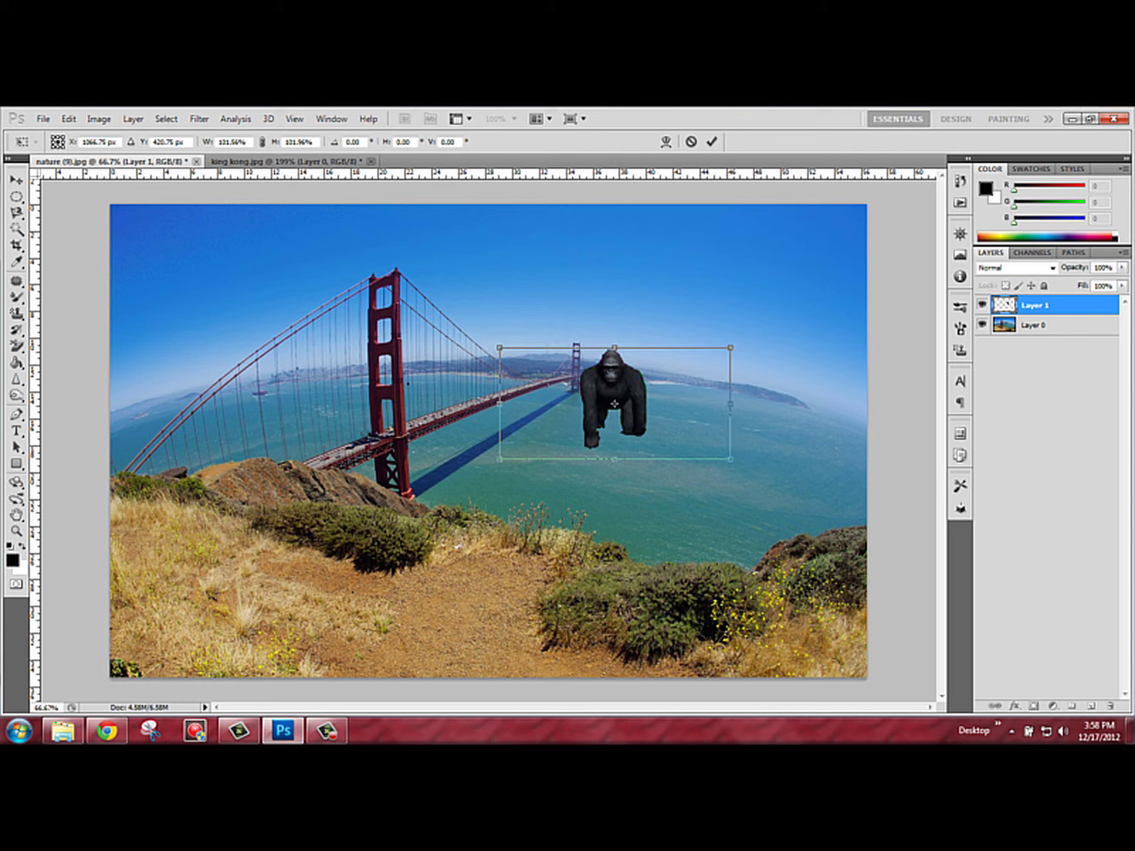
pyautogui.click(69, 118)
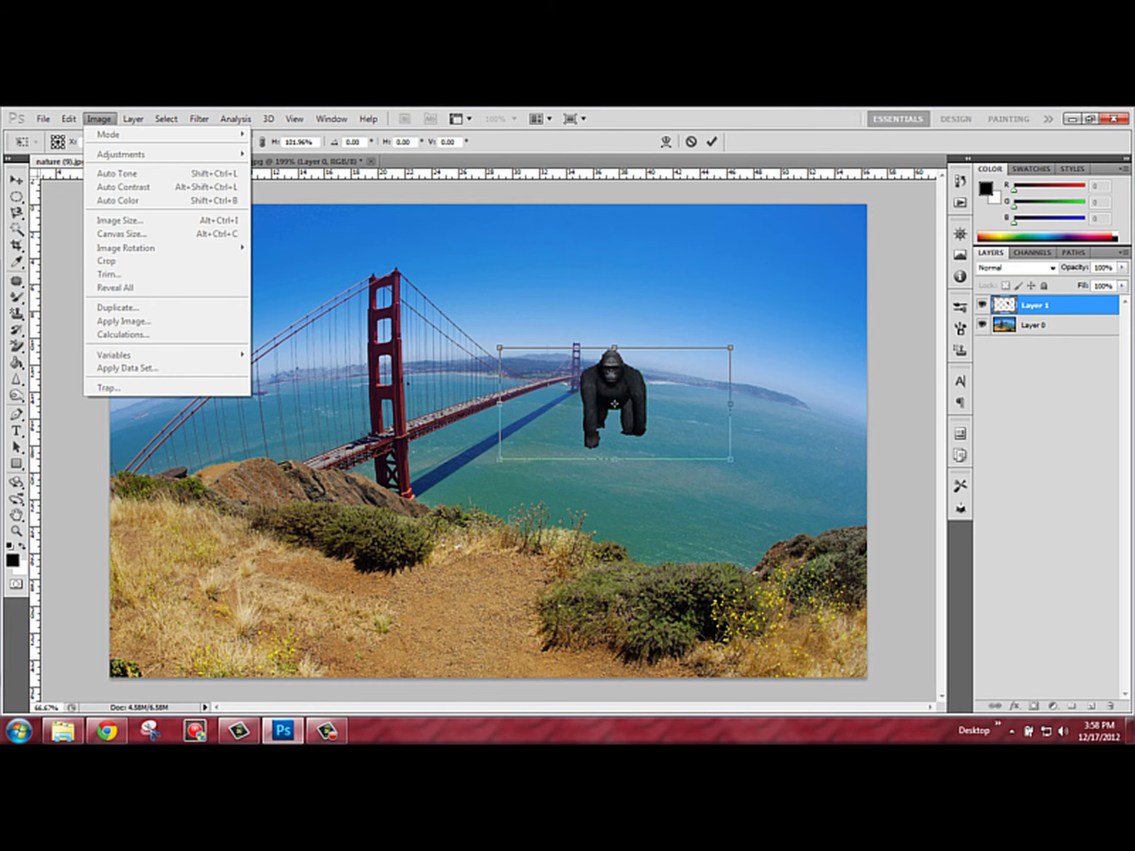
pyautogui.moveTo(134, 118)
pyautogui.moveTo(69, 118)
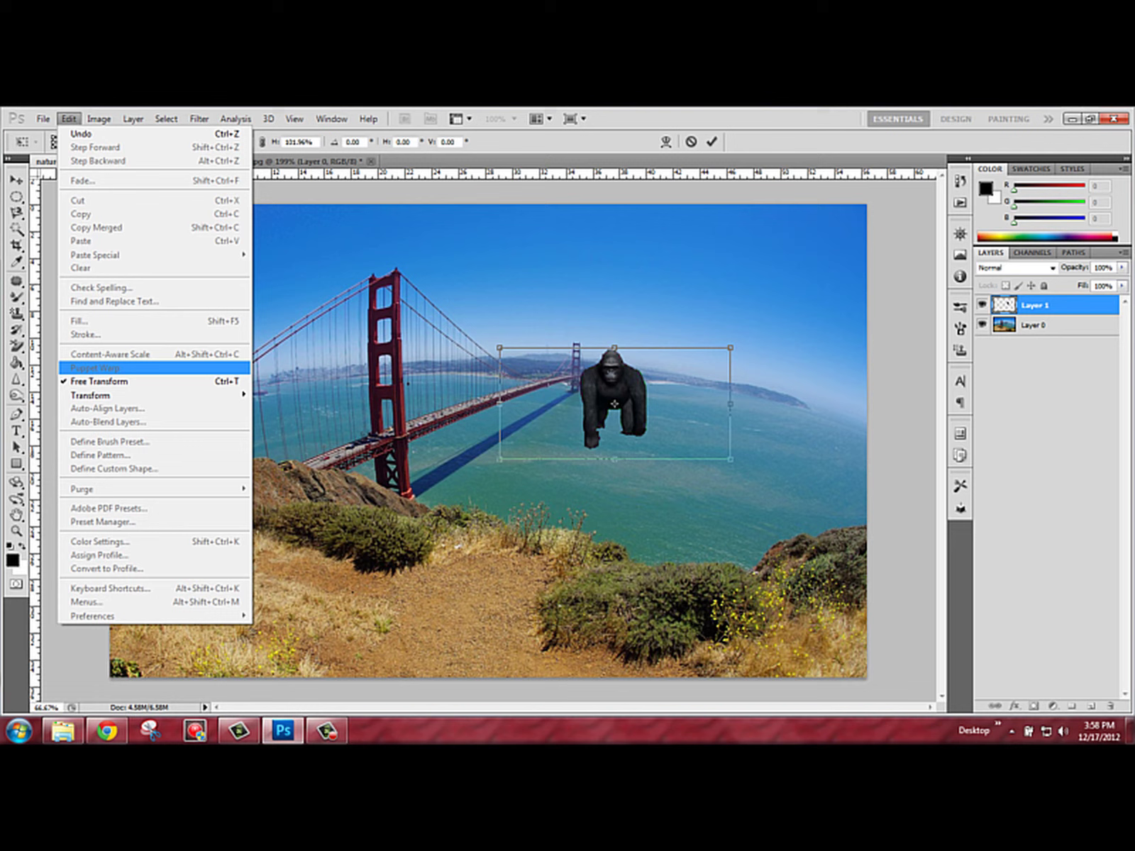
pyautogui.moveTo(142, 394)
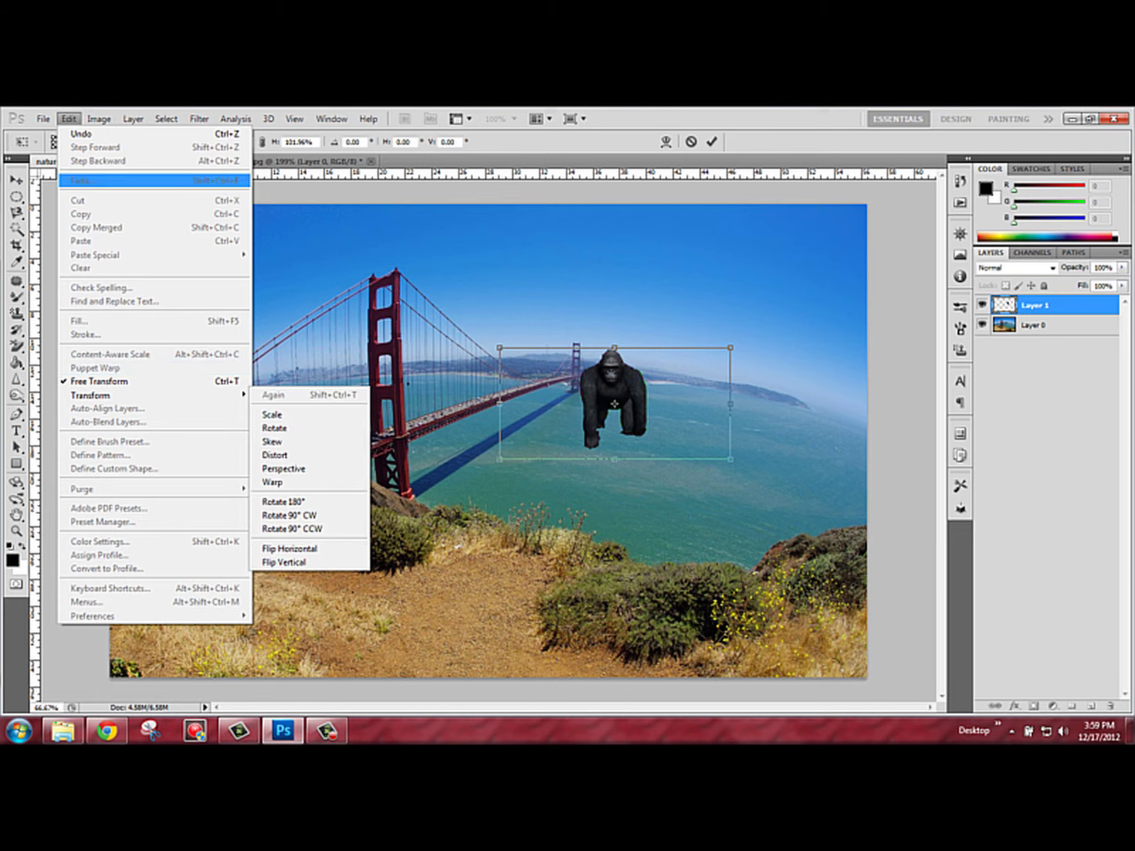
pyautogui.press('Escape')
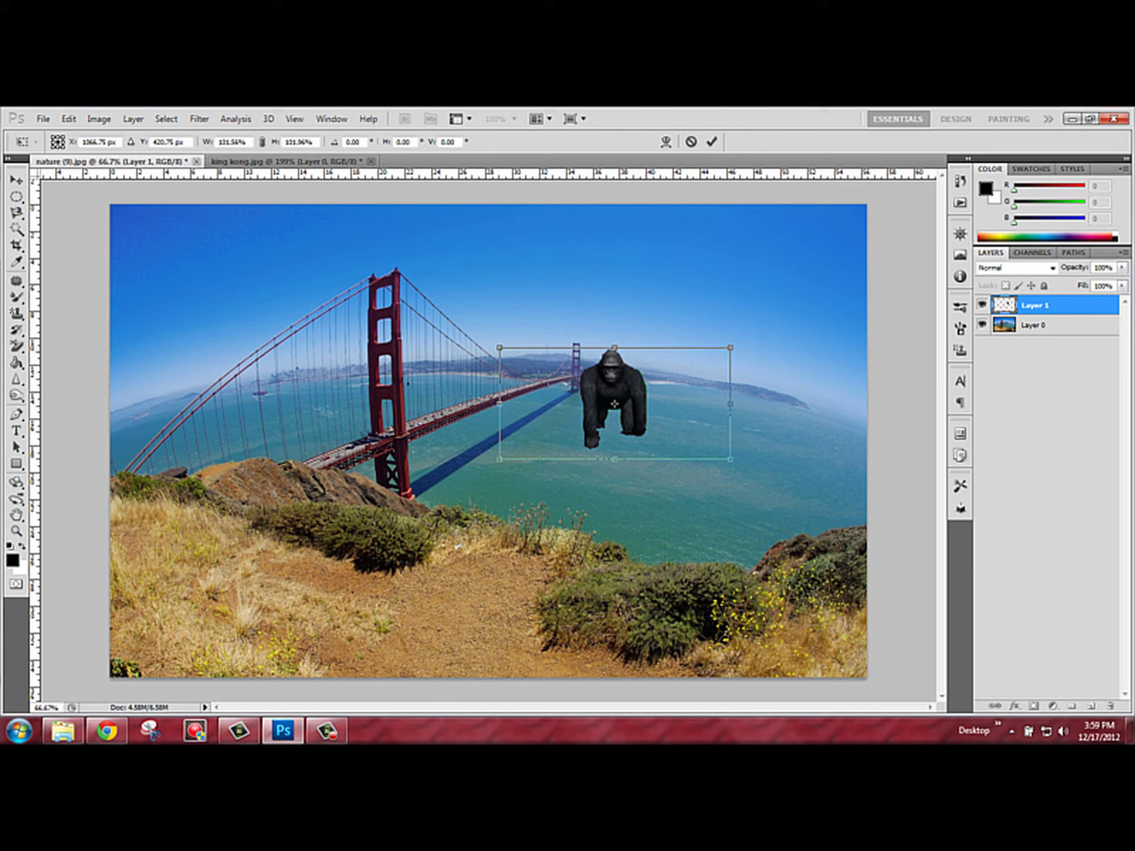
# Scale the gorilla layer down to about 47.54% width and 47.72% height and apply the transformation.
pyautogui.moveTo(500, 347); pyautogui.dragTo(622, 410)
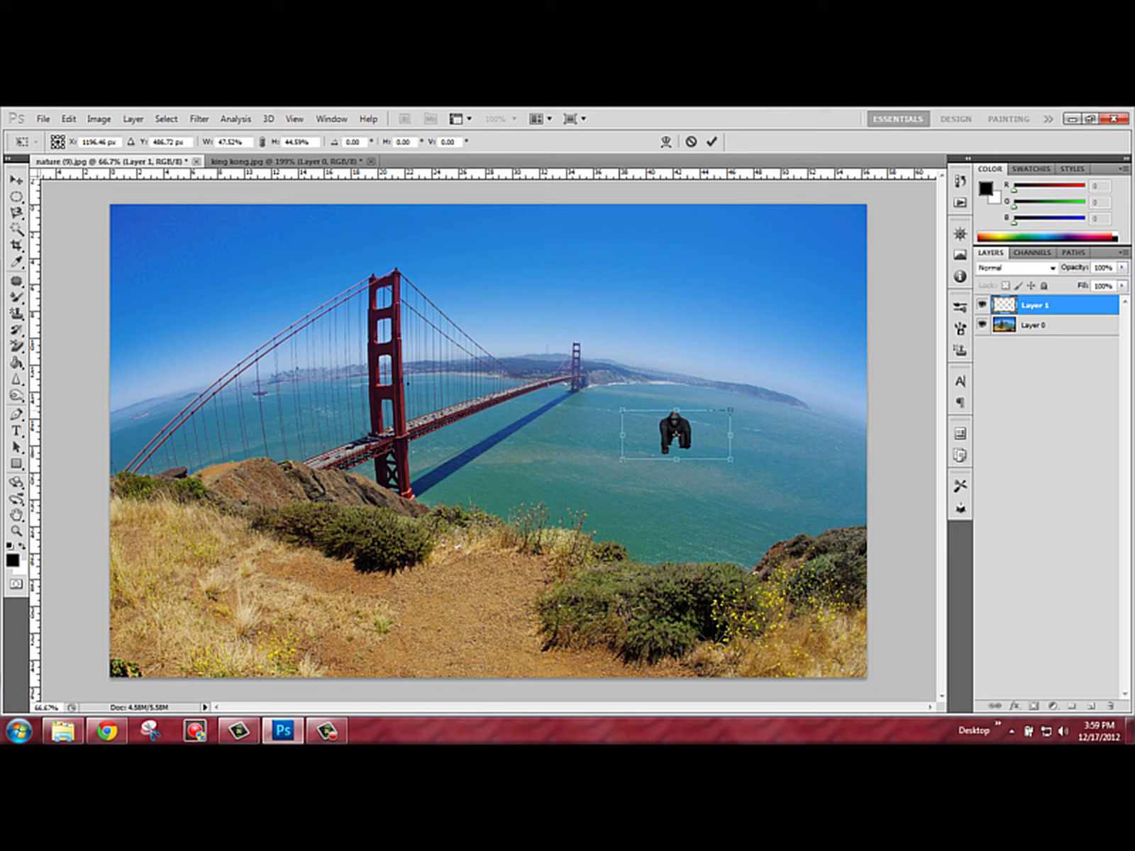
pyautogui.hotkey('ctrl', 'z')
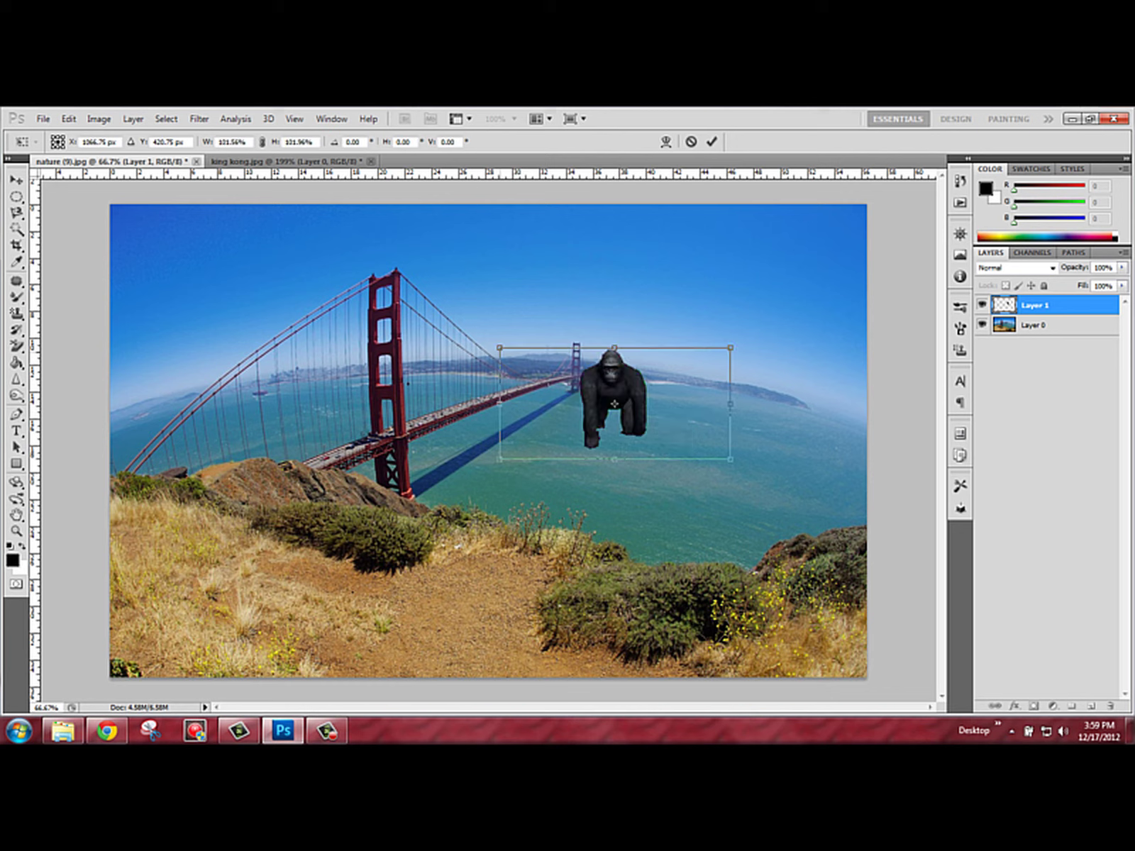
pyautogui.moveTo(499, 348); pyautogui.dragTo(622, 406)
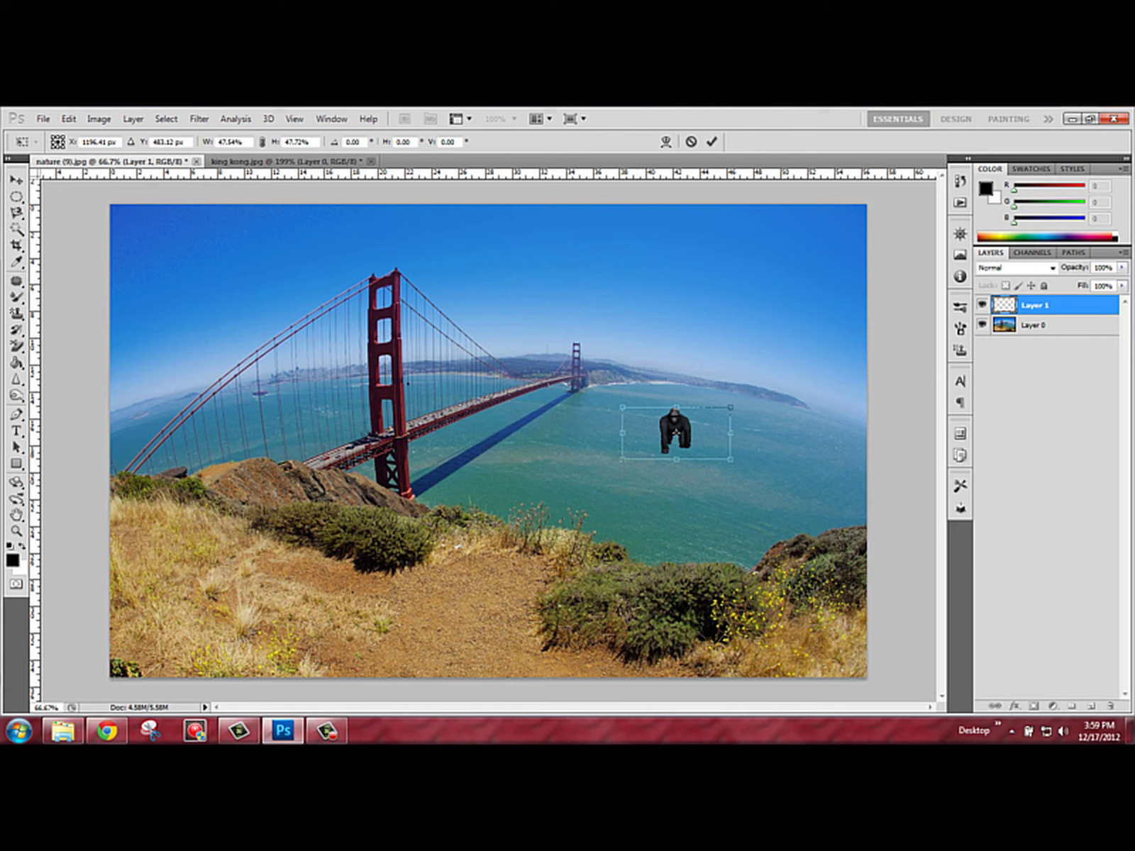
pyautogui.click(16, 179)
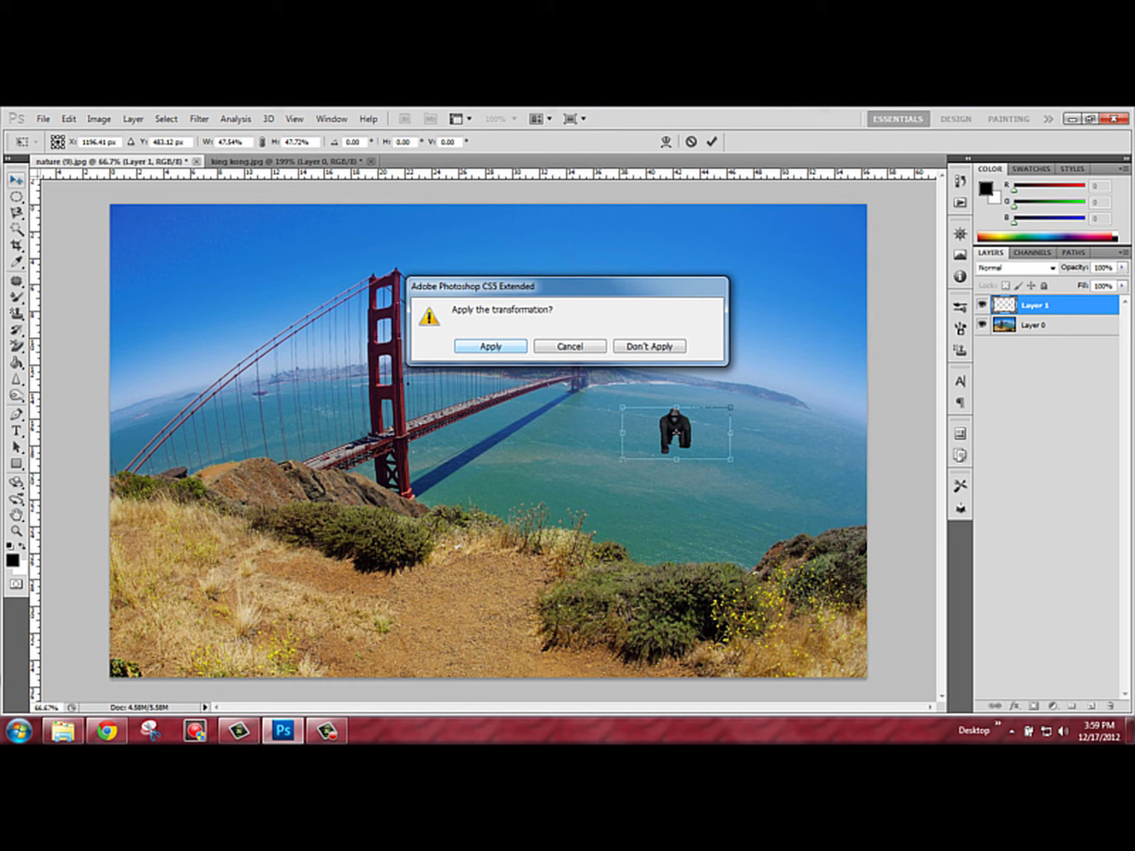
pyautogui.press('Return')
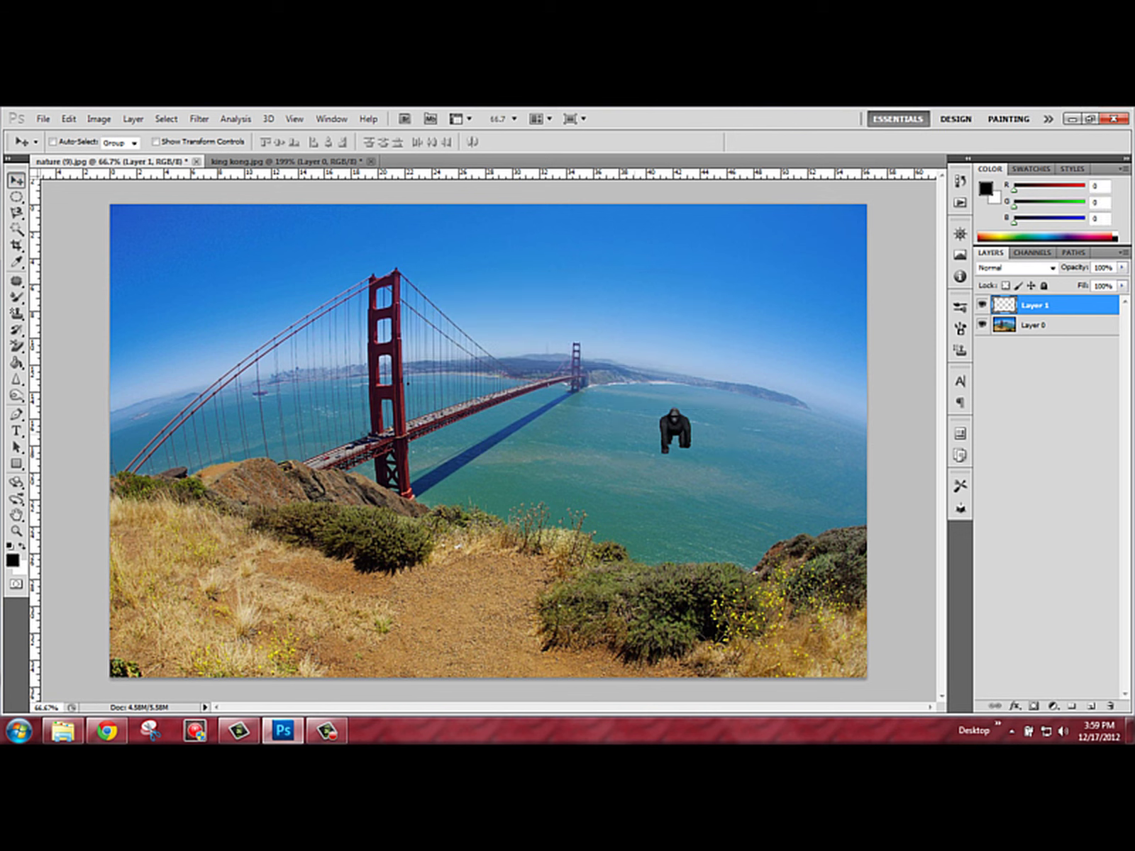
# Stand the gorilla on the bridge deck just beyond the near tower, keeping its scale at 100% in Free Transform.
pyautogui.moveTo(676, 429); pyautogui.dragTo(459, 387)
pyautogui.moveTo(460, 389)
pyautogui.mouseDown()
pyautogui.moveTo(497, 563)
pyautogui.moveTo(445, 395)
pyautogui.mouseUp()
pyautogui.hotkey('ctrl', 't')
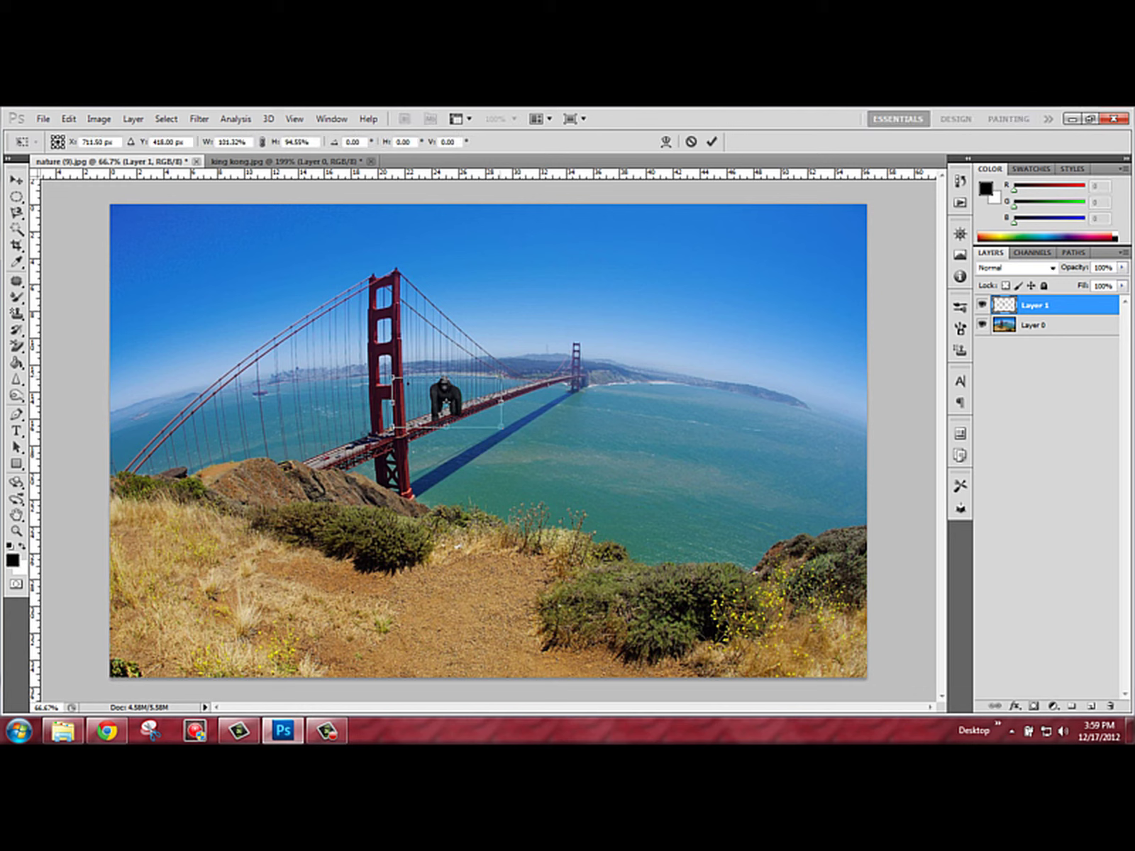
pyautogui.moveTo(395, 375); pyautogui.dragTo(394, 376)
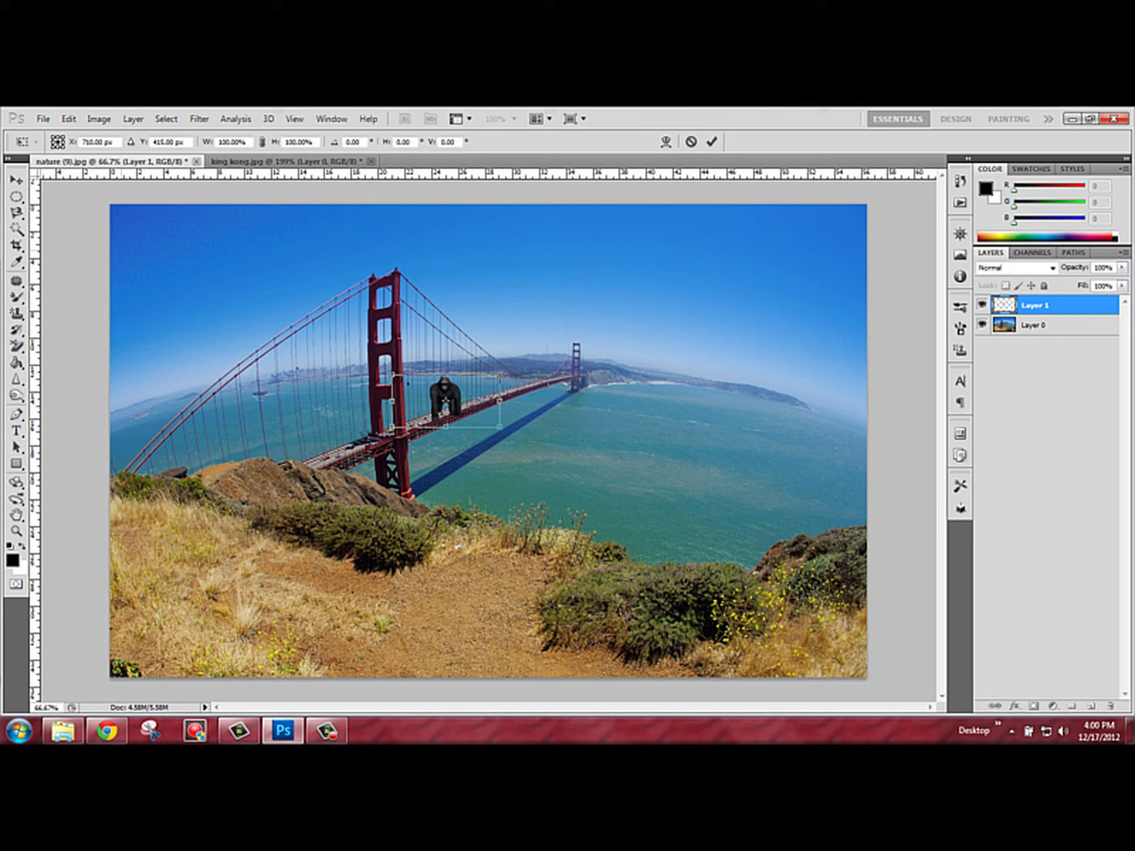
pyautogui.press('Return')
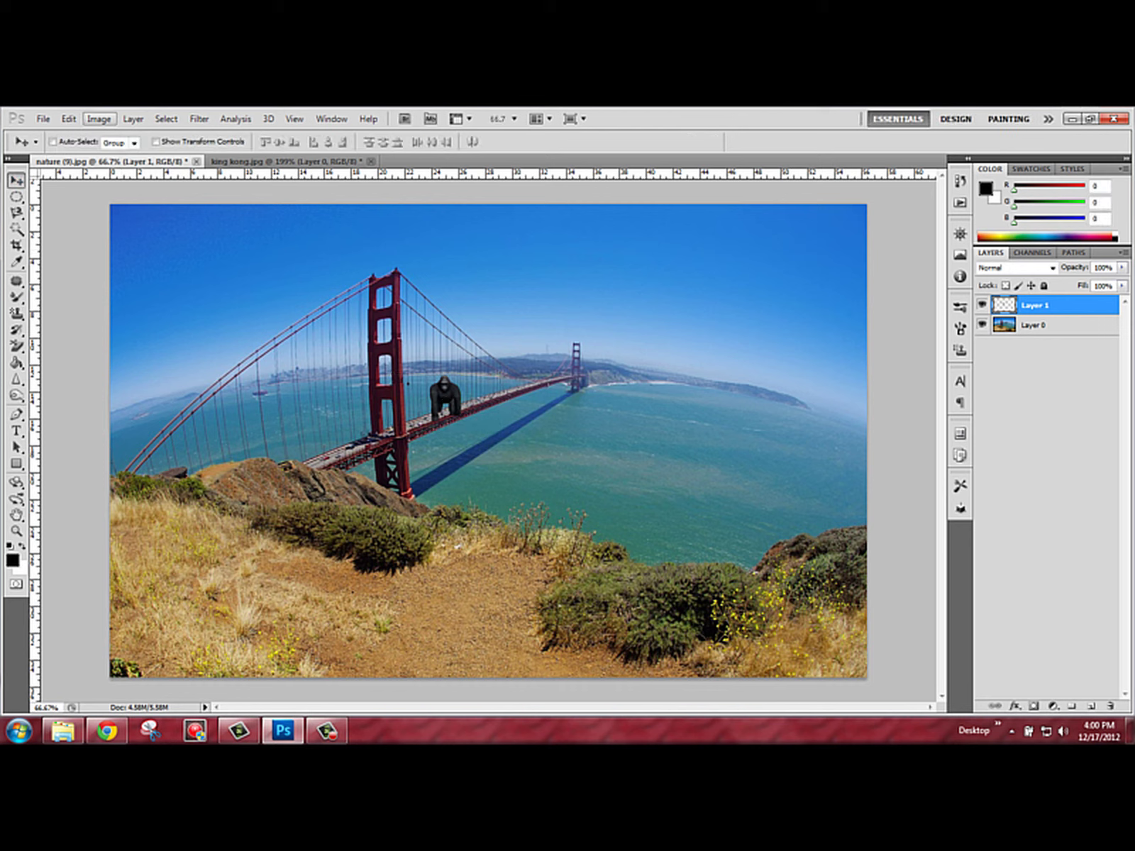
# Try rotating the gorilla layer to about -1.44° and discard the transformation.
pyautogui.click(69, 118)
pyautogui.moveTo(142, 395)
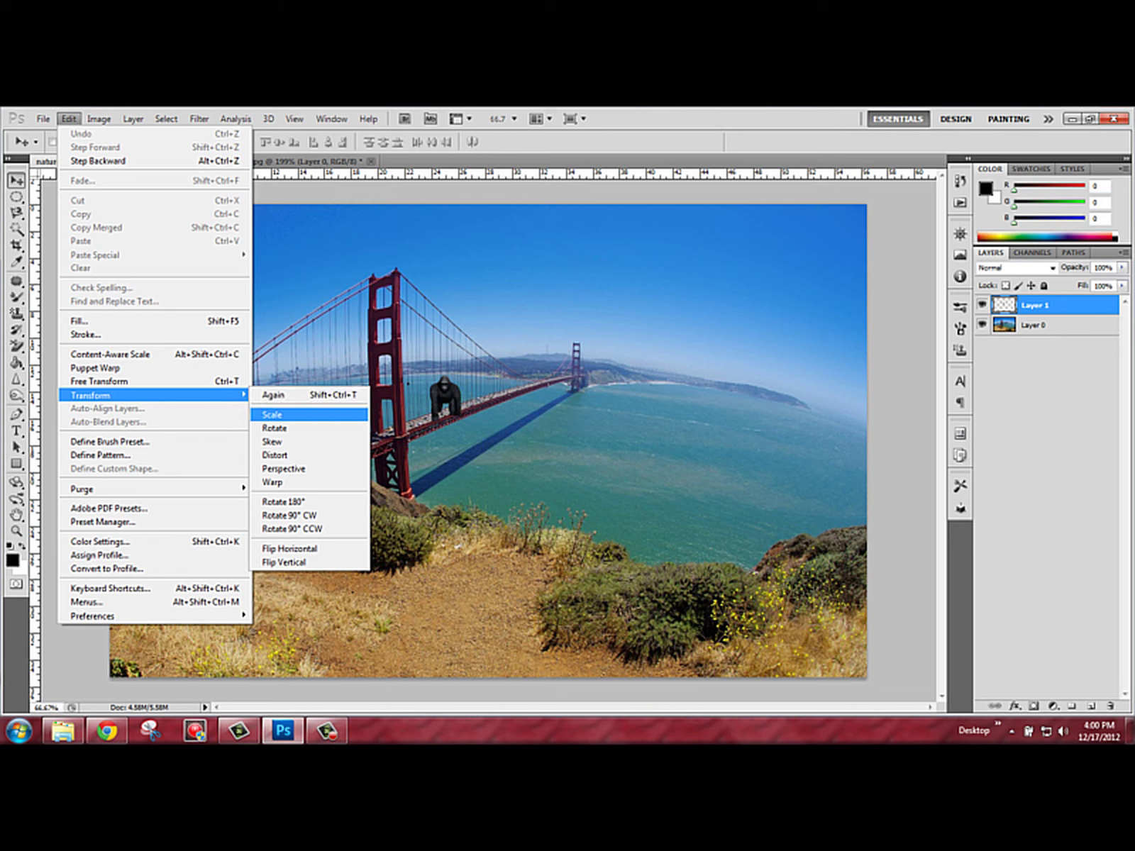
pyautogui.click(275, 428)
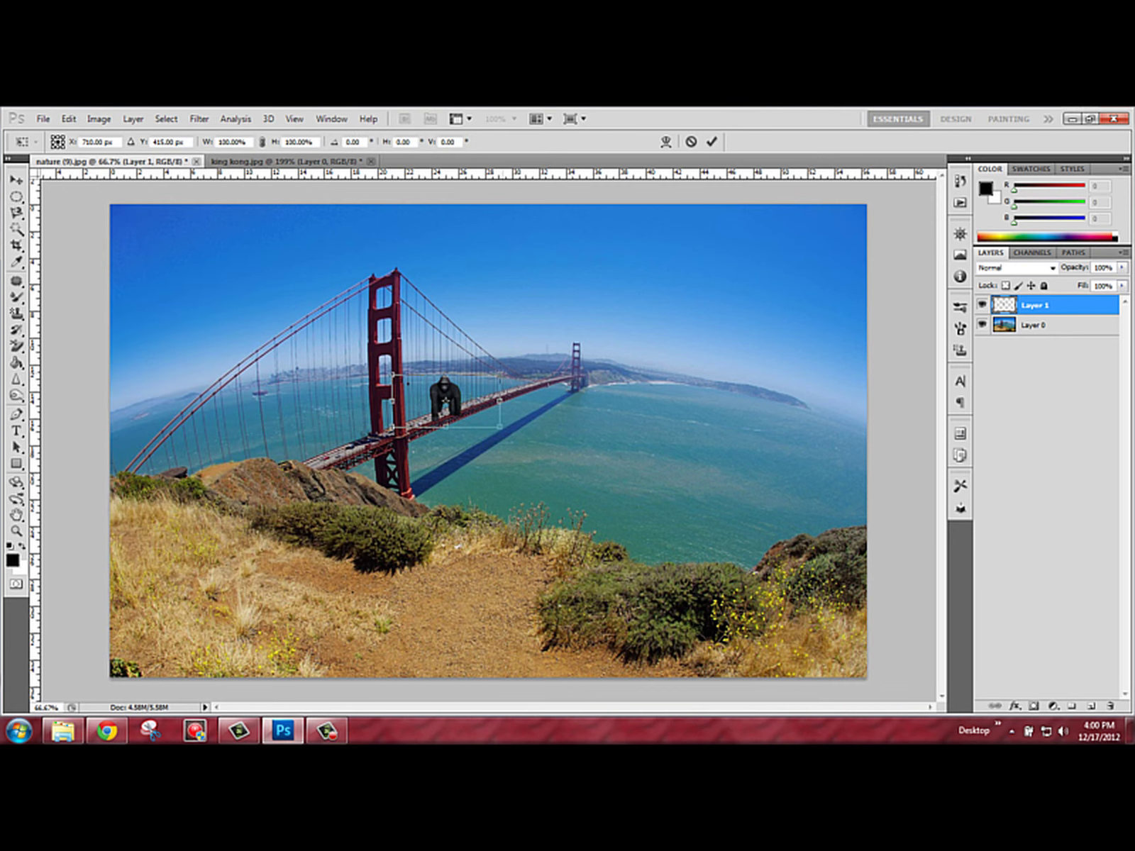
pyautogui.moveTo(392, 374); pyautogui.dragTo(397, 366)
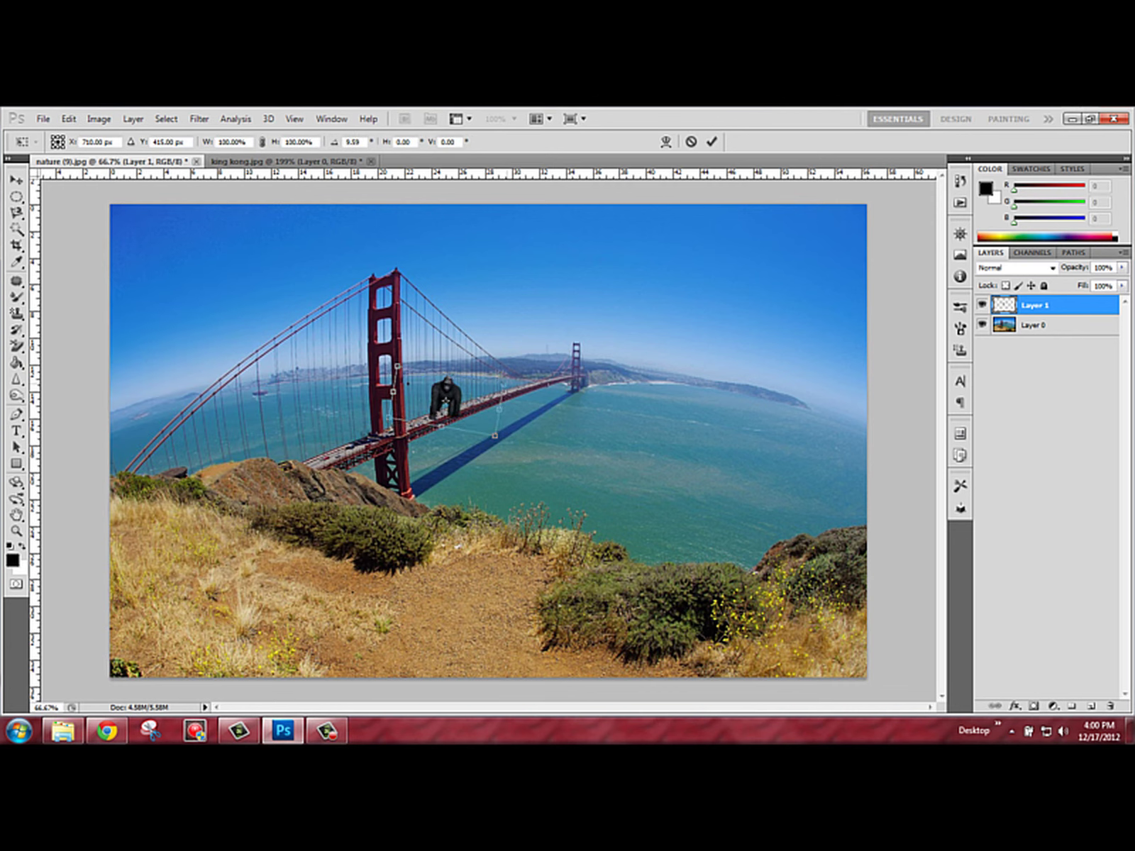
pyautogui.moveTo(497, 442)
pyautogui.mouseDown()
pyautogui.moveTo(491, 448)
pyautogui.moveTo(501, 428)
pyautogui.mouseUp()
pyautogui.press('v')
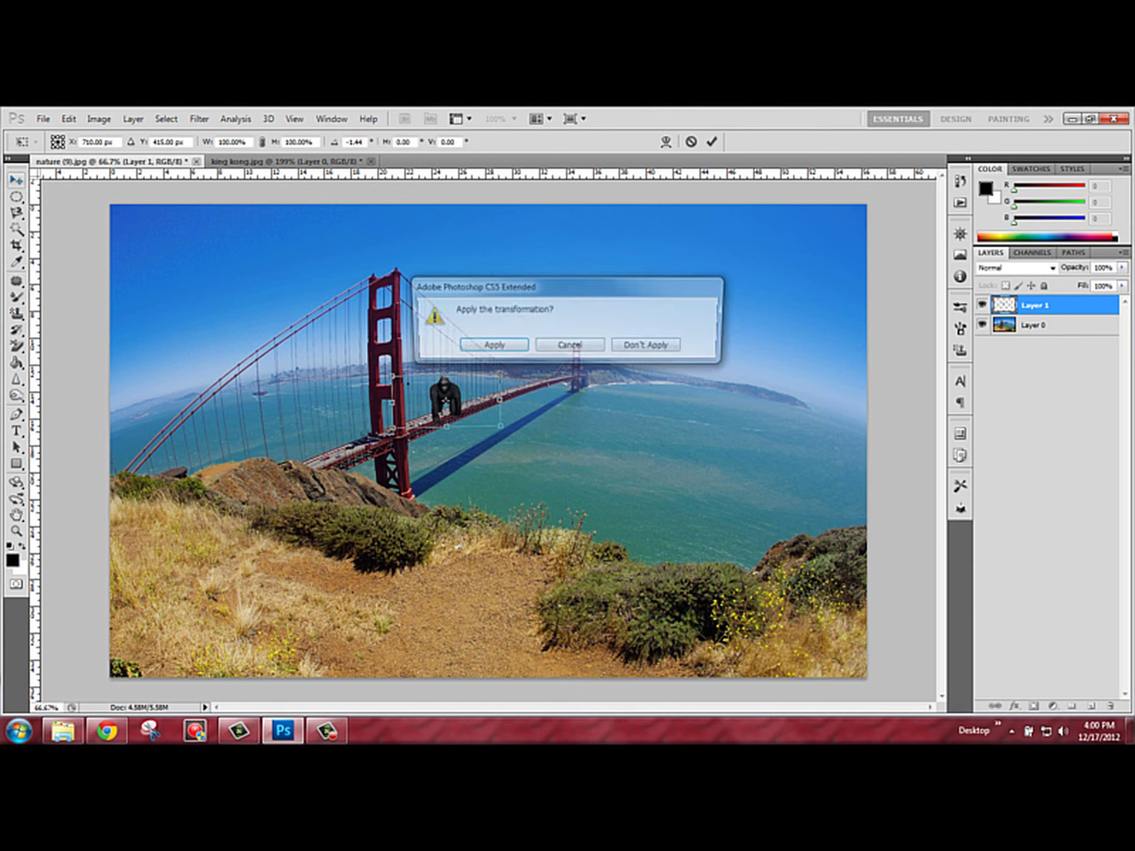
pyautogui.click(649, 346)
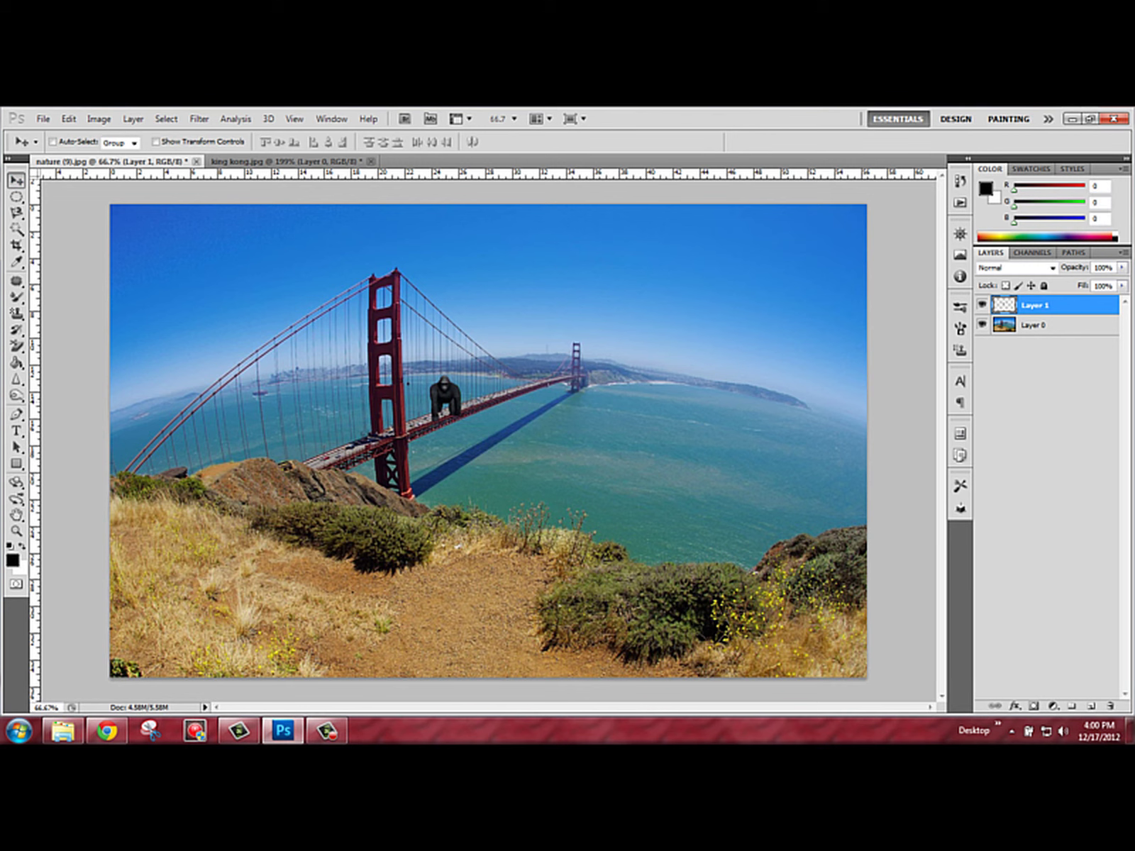
# Try the gorilla farther along the bridge deck, and settle it on the deck close to the near tower.
pyautogui.moveTo(445, 398); pyautogui.dragTo(495, 380)
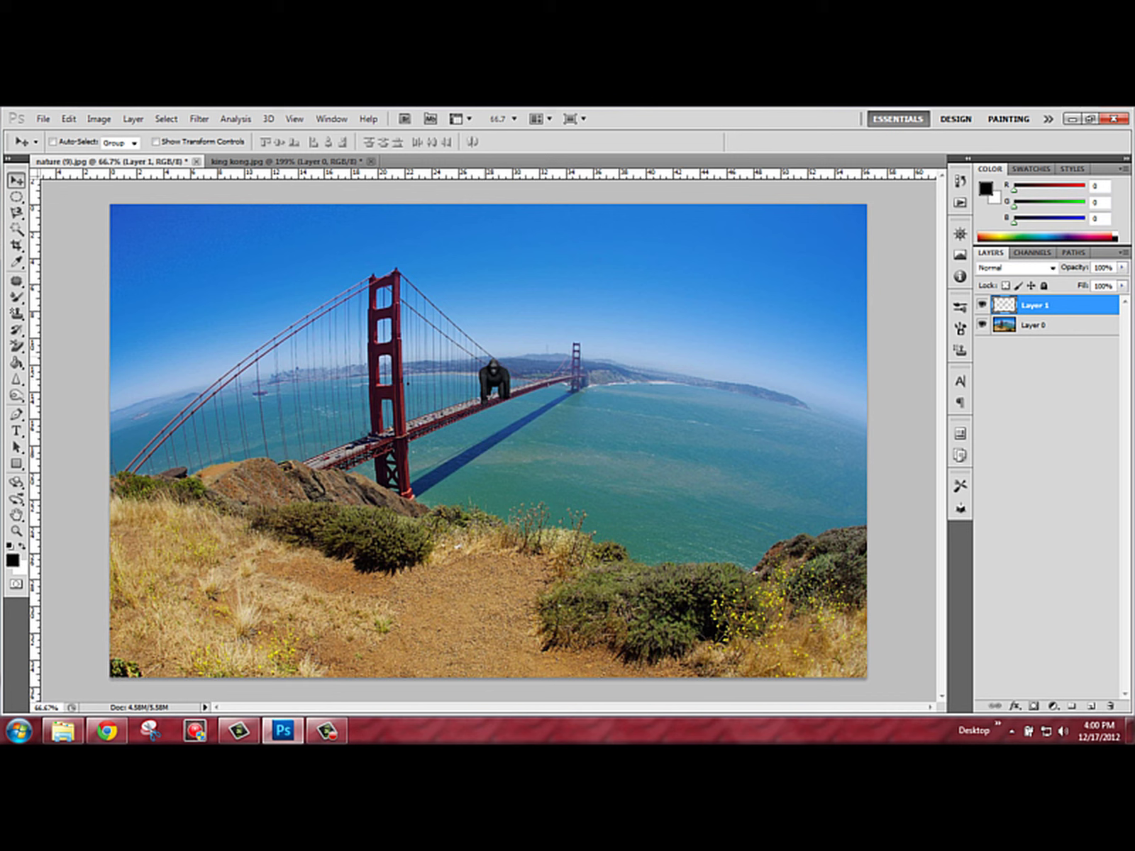
pyautogui.moveTo(494, 381); pyautogui.dragTo(433, 401)
# Set up a Save for Web & Devices export in JPEG format with Maximum quality.
pyautogui.click(43, 118)
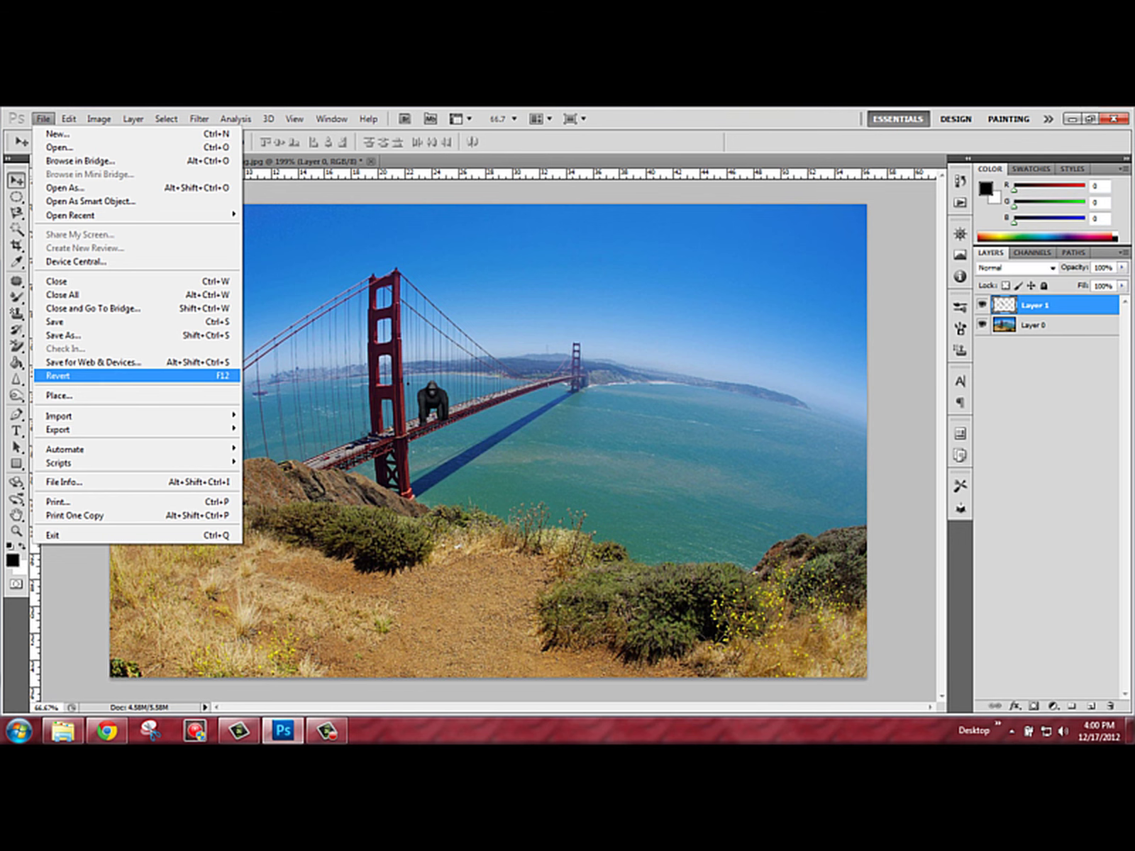
pyautogui.click(92, 362)
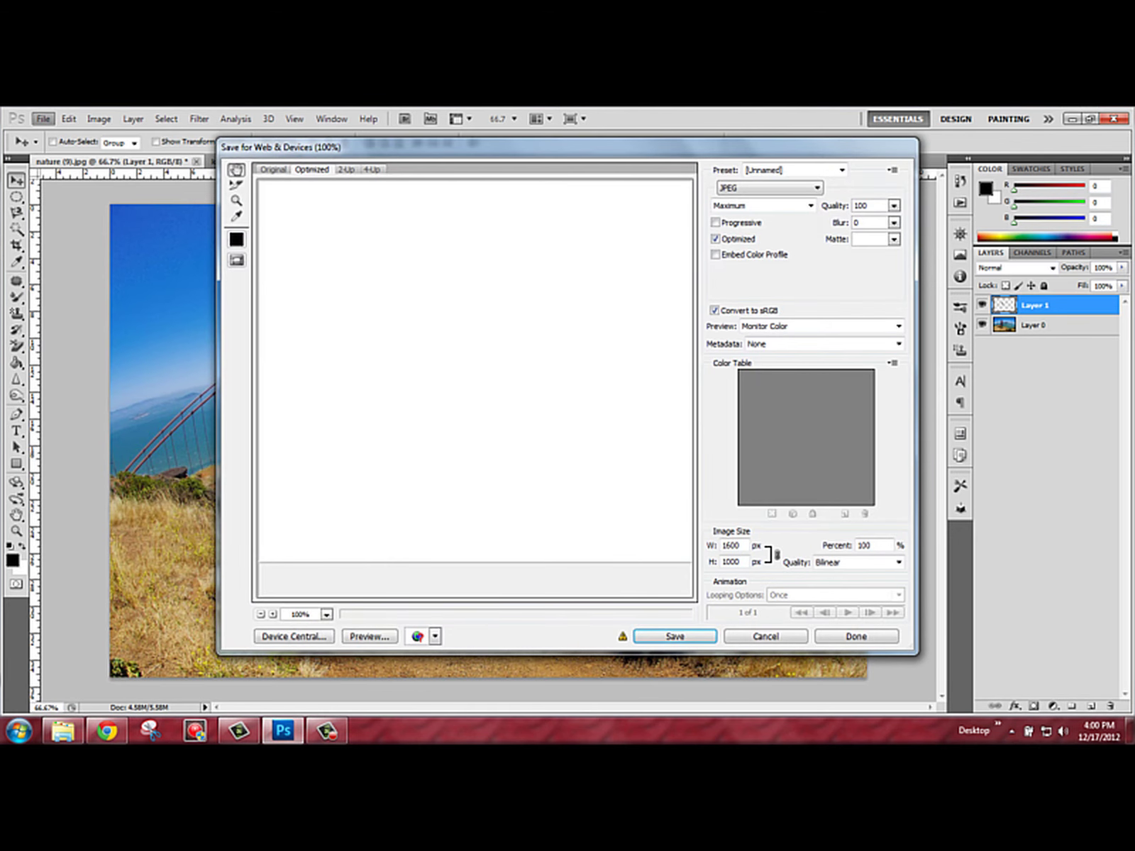
pyautogui.click(809, 188)
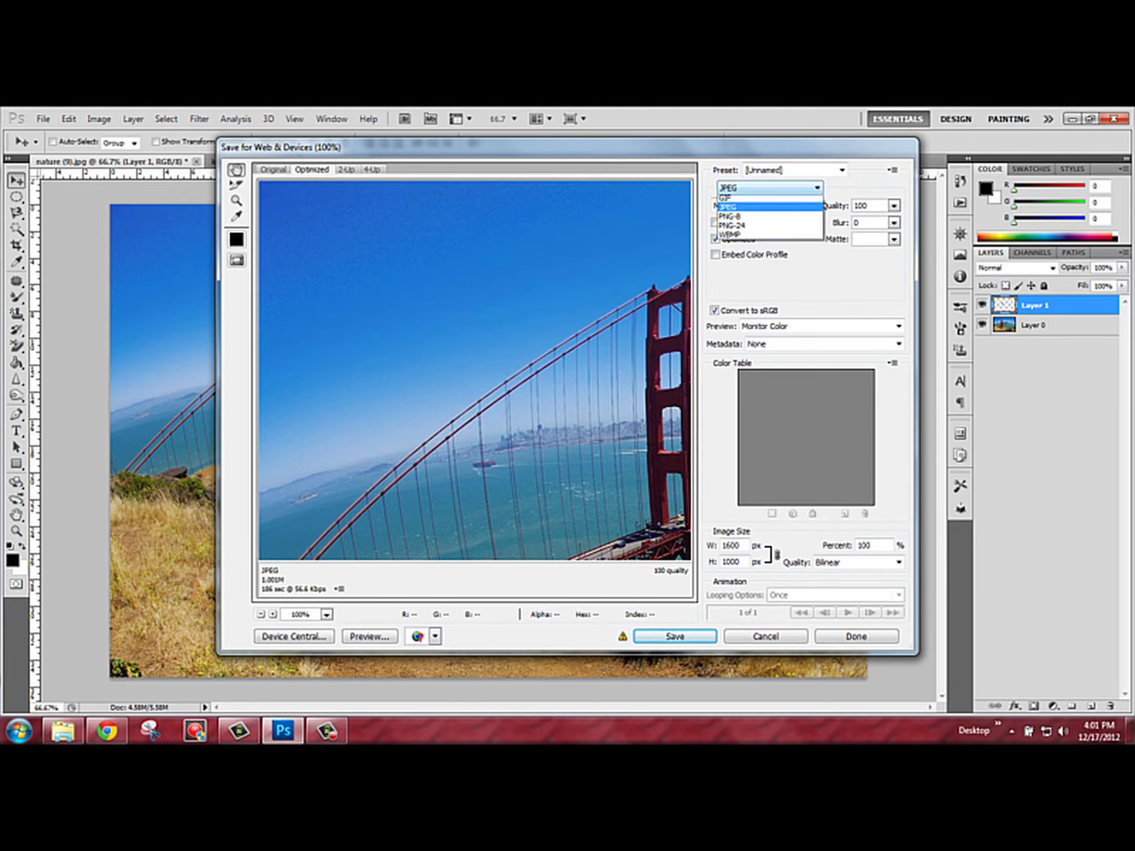
pyautogui.click(731, 210)
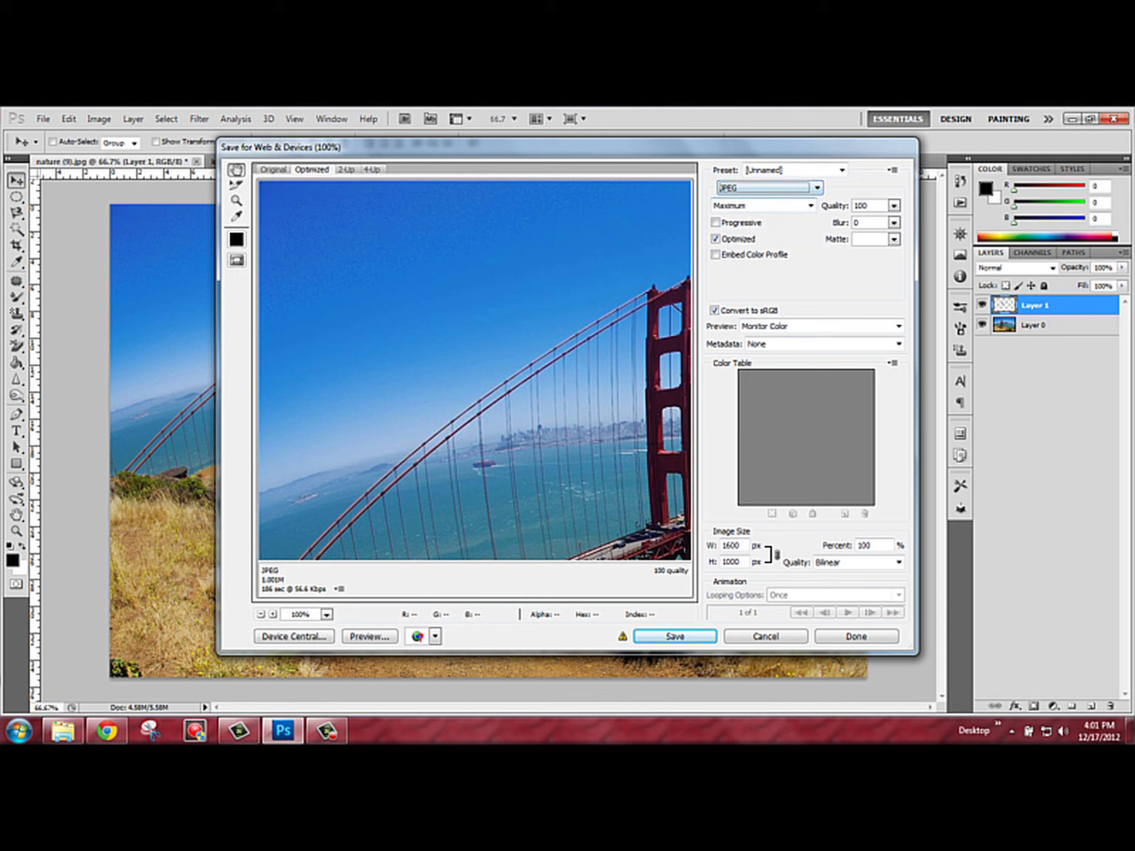
pyautogui.click(809, 205)
pyautogui.click(730, 265)
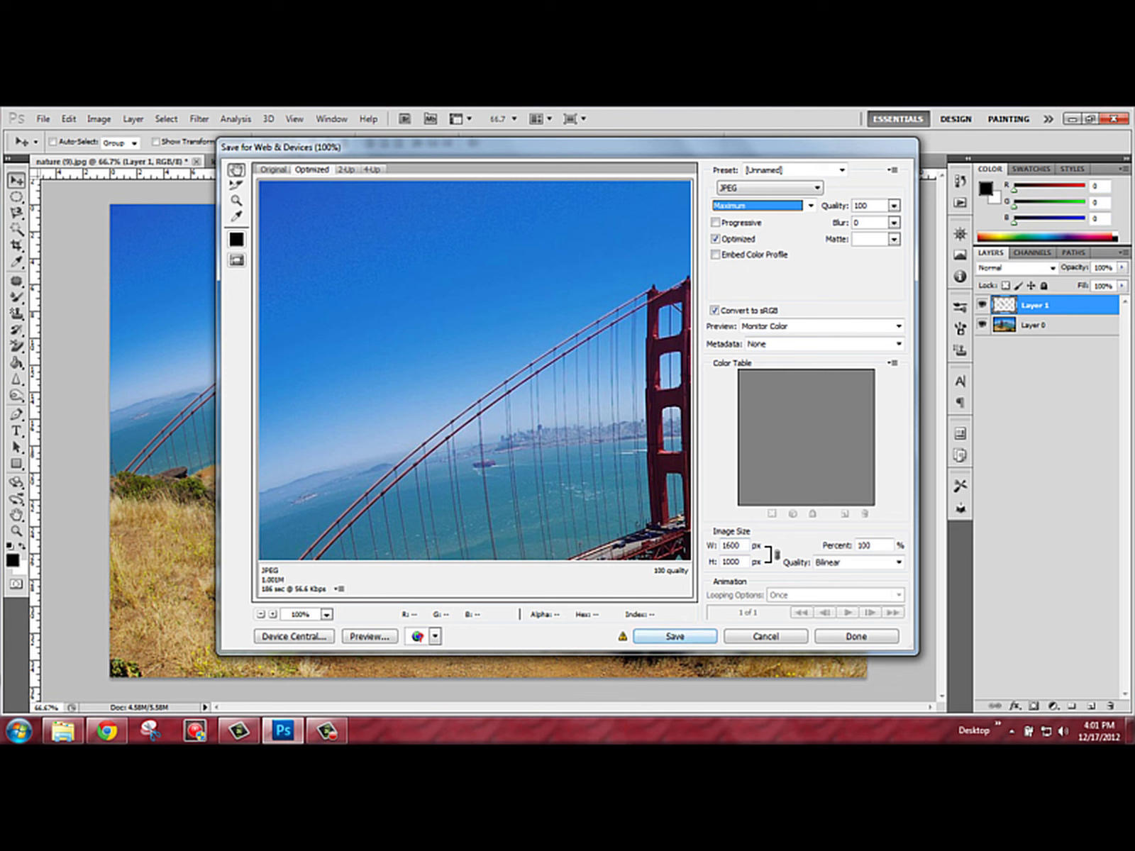
# Save the optimized image to the Desktop under the file name "king kond on the bridge".
pyautogui.click(675, 636)
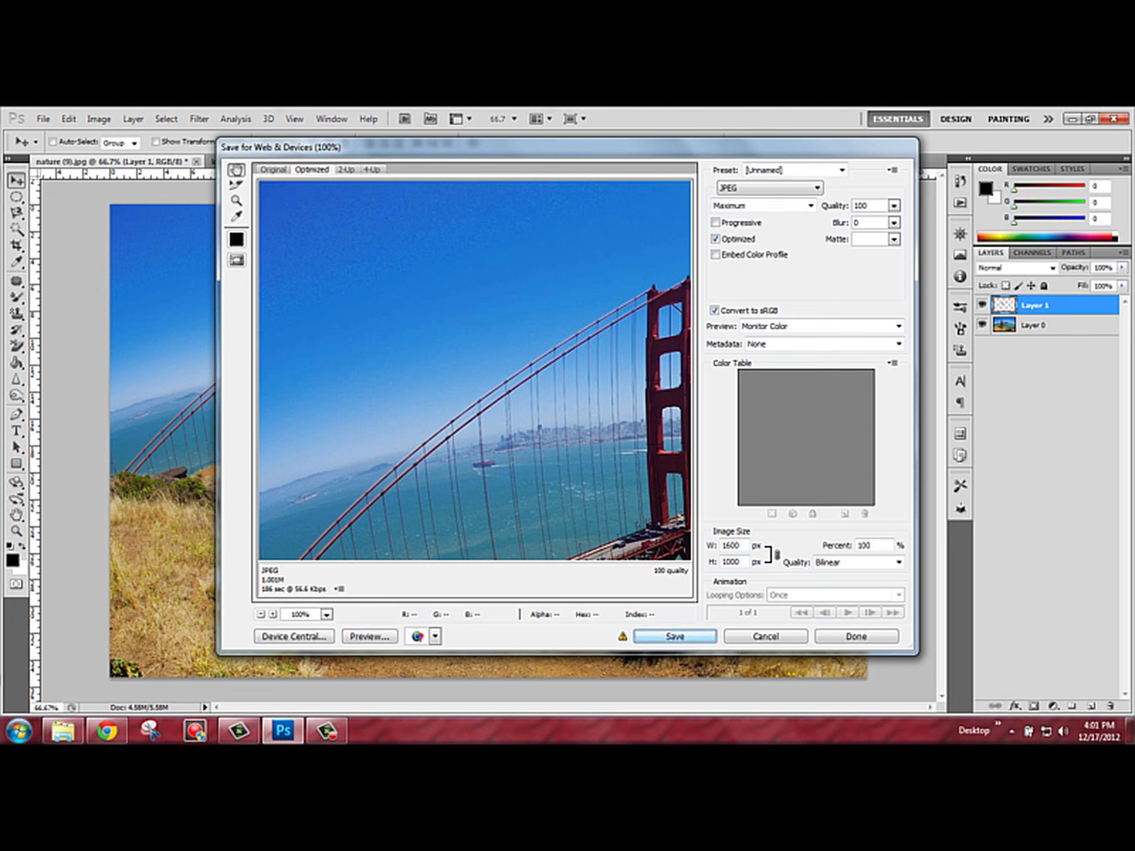
pyautogui.press('Return')
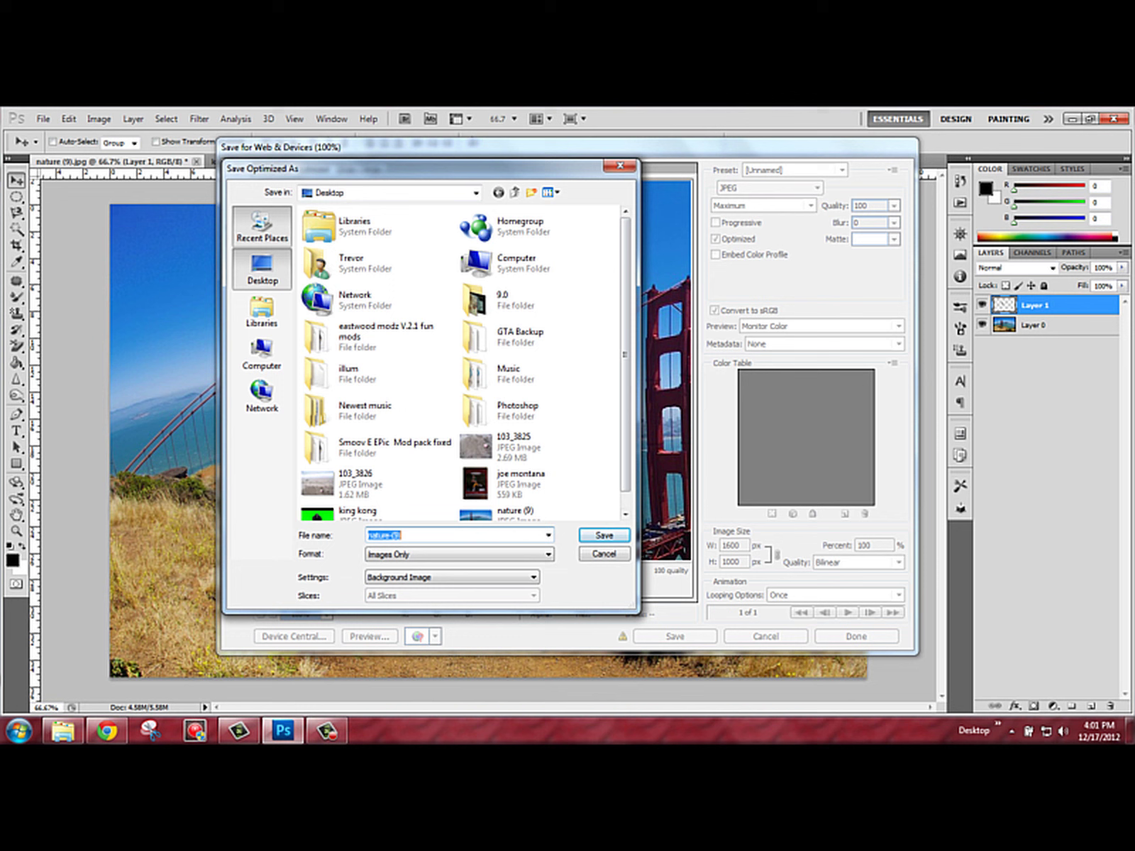
pyautogui.click(262, 225)
pyautogui.click(261, 268)
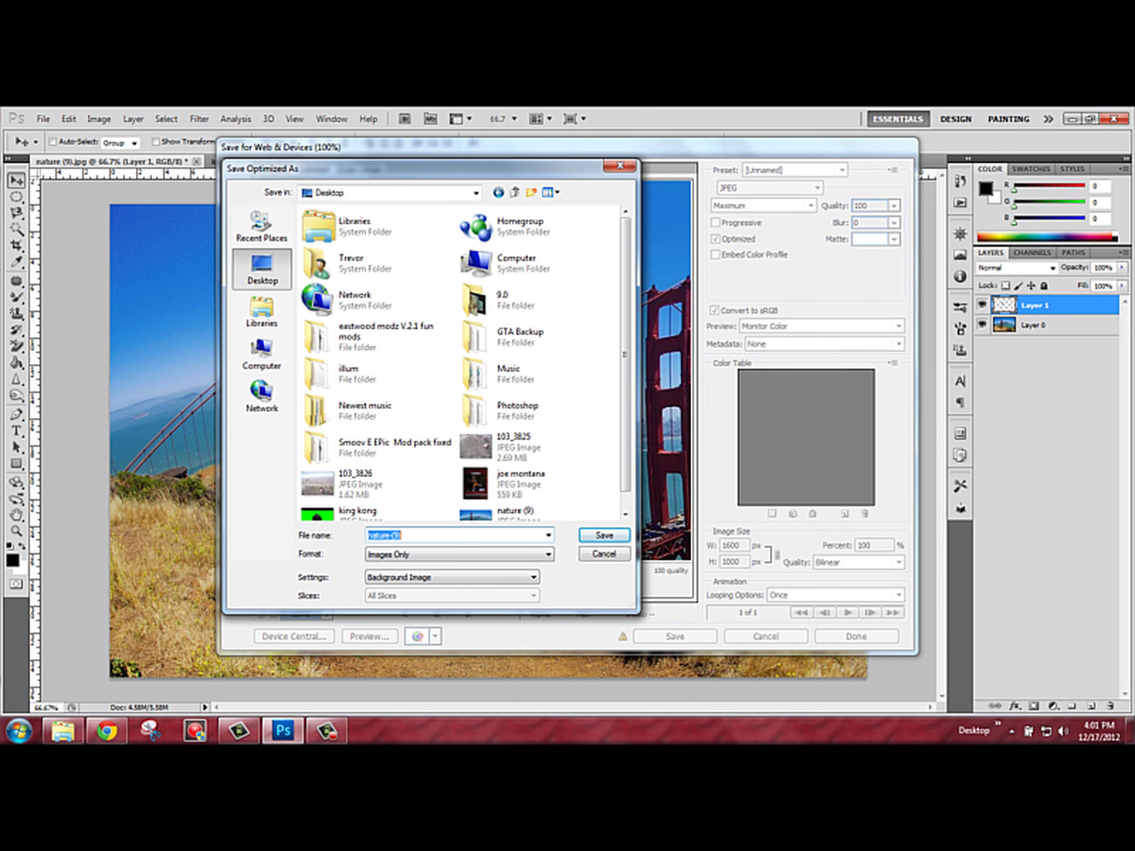
pyautogui.press('BackSpace')
pyautogui.write('king kond on the bridge')
pyautogui.press('Return')
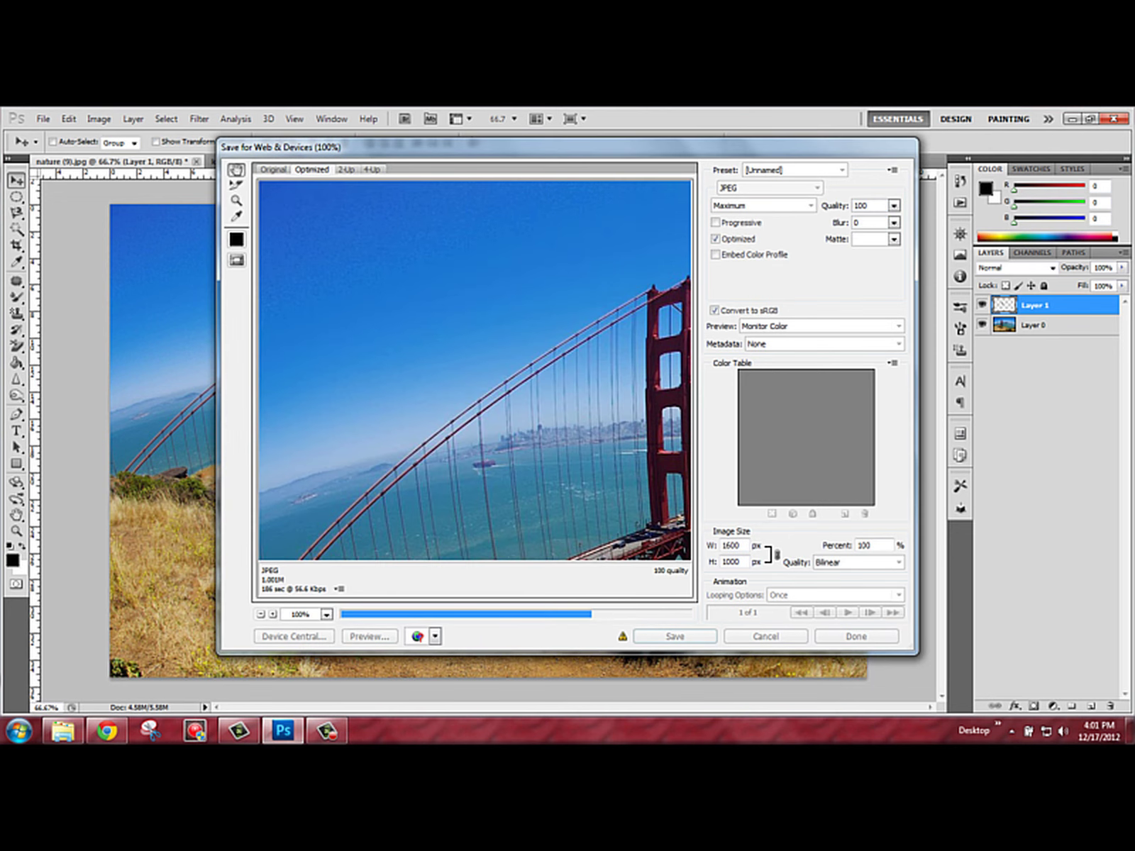